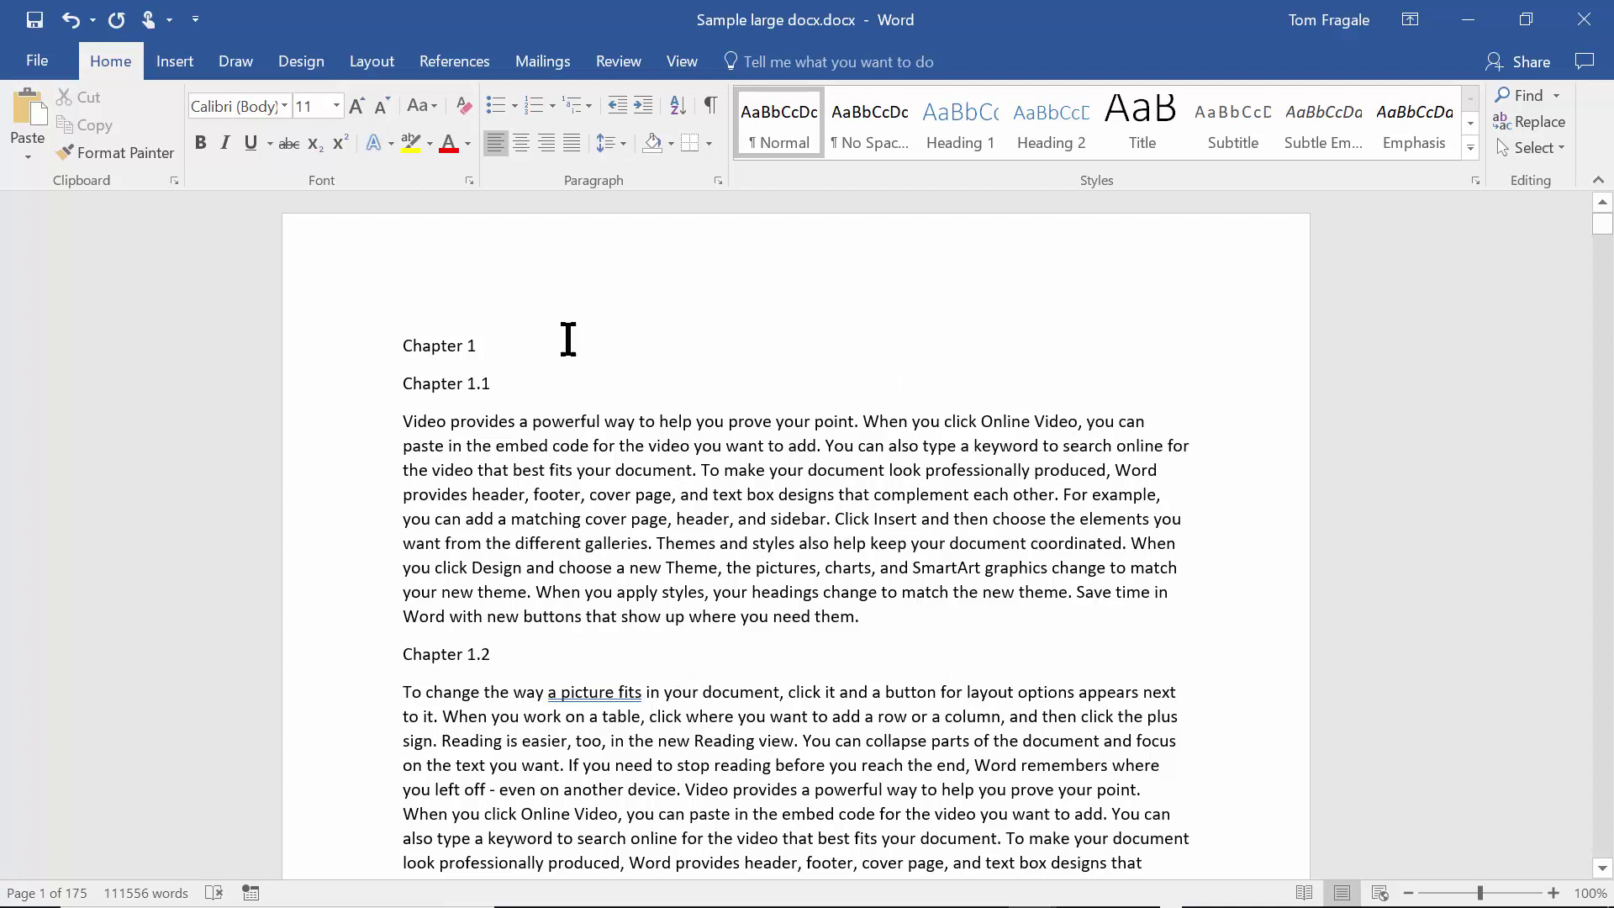
- Apply the Heading 1 style to the Chapter 1 title line
{"action": "left_click_drag", "start_coordinate": [1607, 223], "coordinate": [1609, 172]}
{"action": "triple_click", "coordinate": [414, 344]}
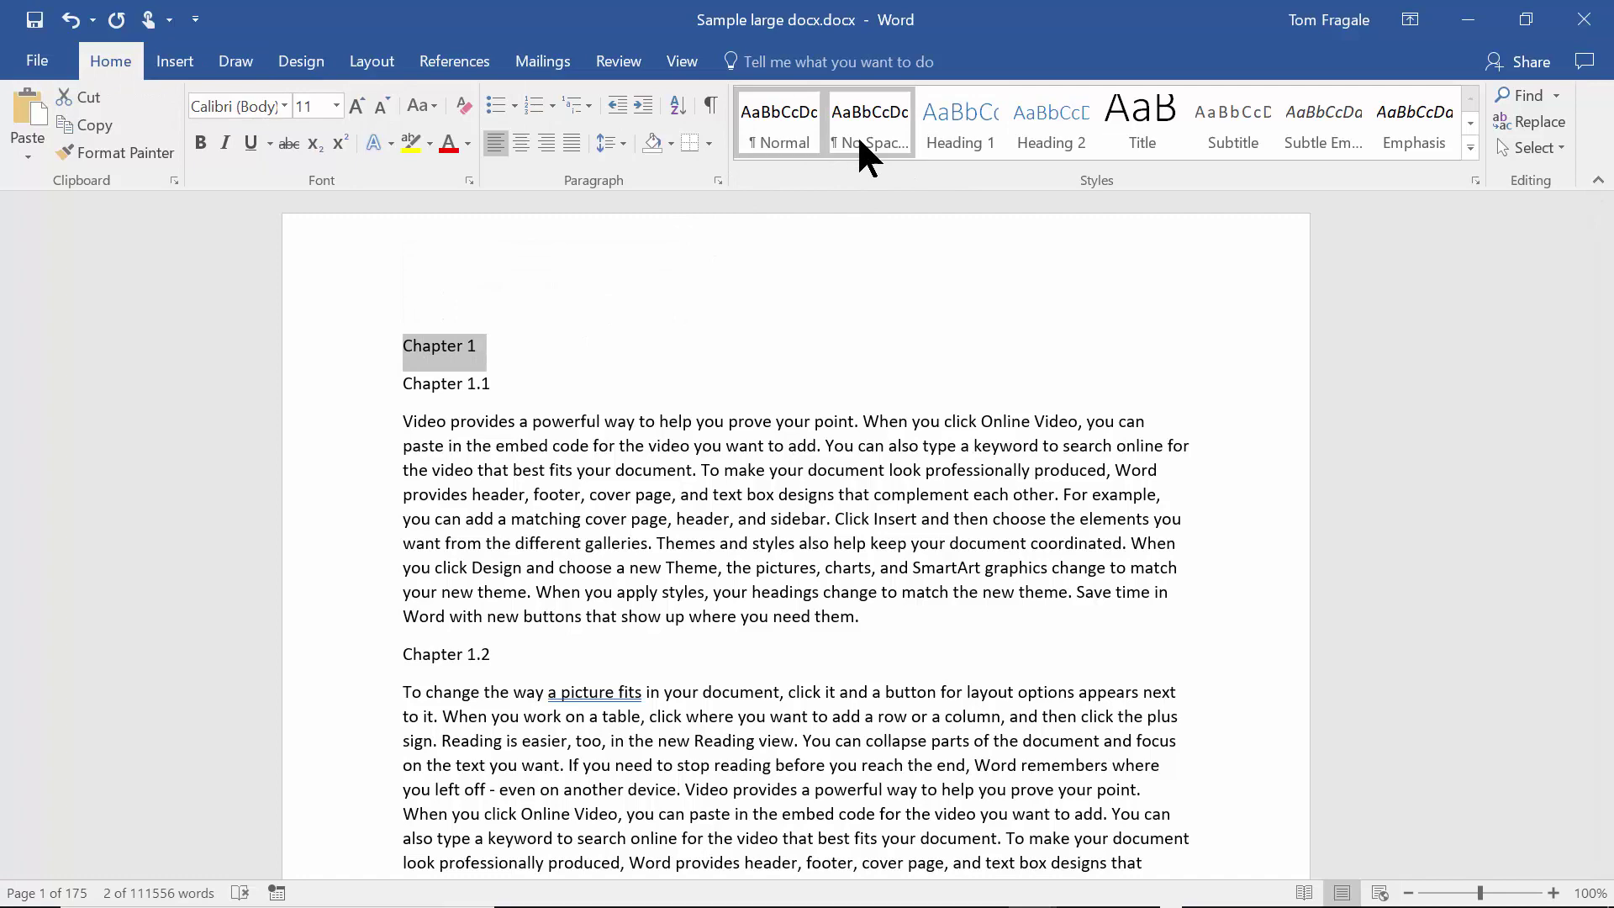
{"action": "left_click", "coordinate": [960, 139]}
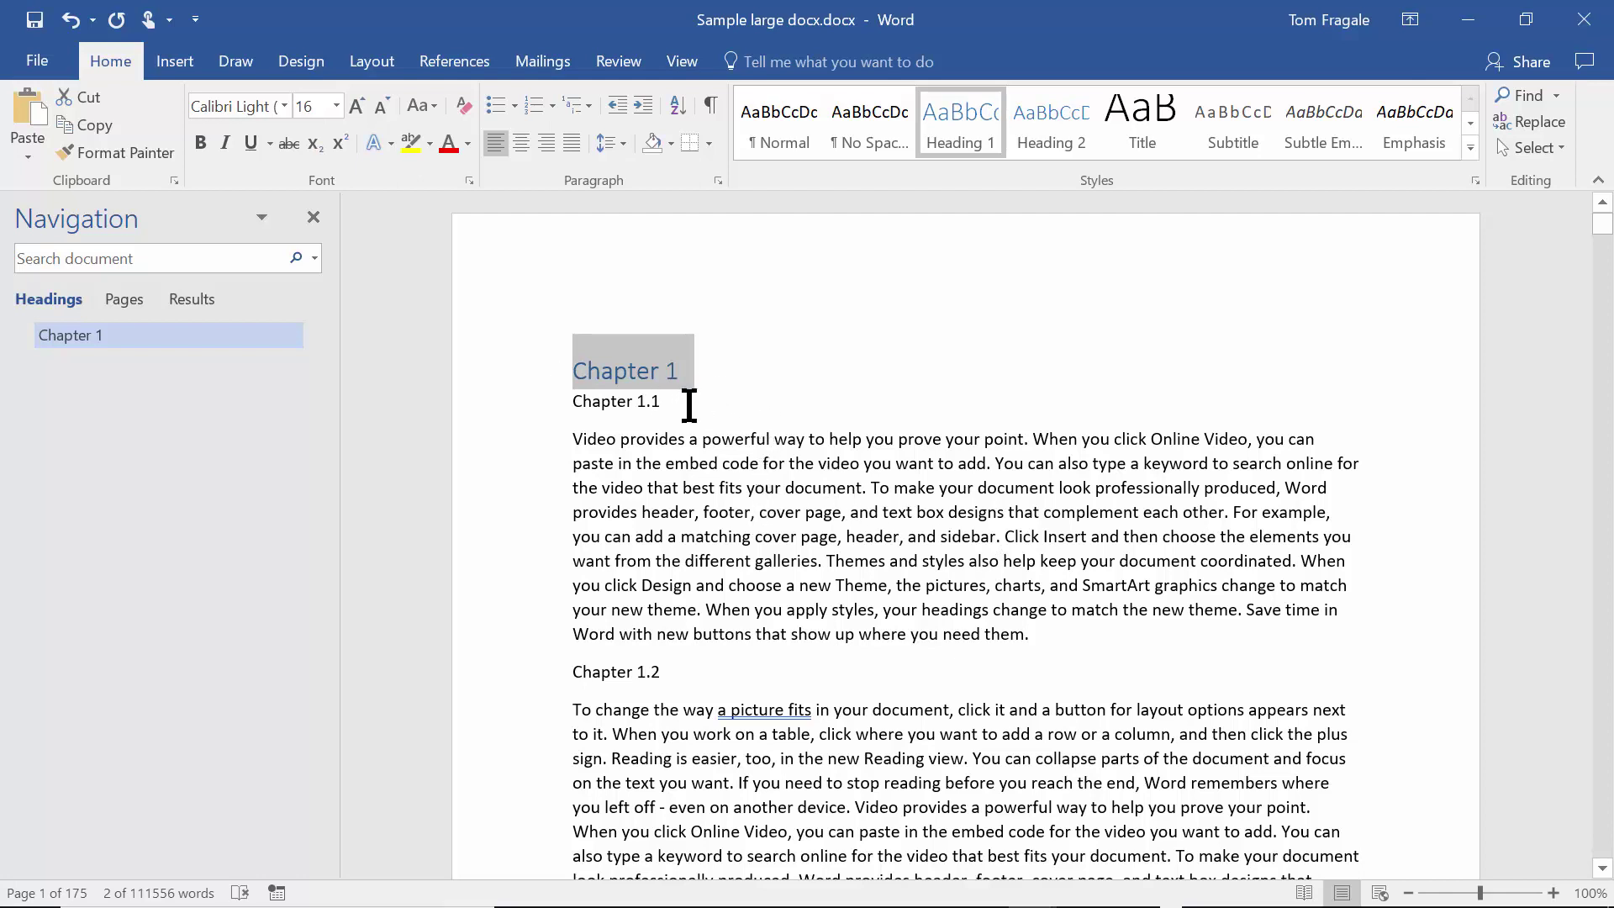
- Style the Chapter 1.1 and Chapter 1.2 lines as Heading 2, then start a Ctrl+F search
{"action": "left_click_drag", "start_coordinate": [672, 405], "coordinate": [587, 406]}
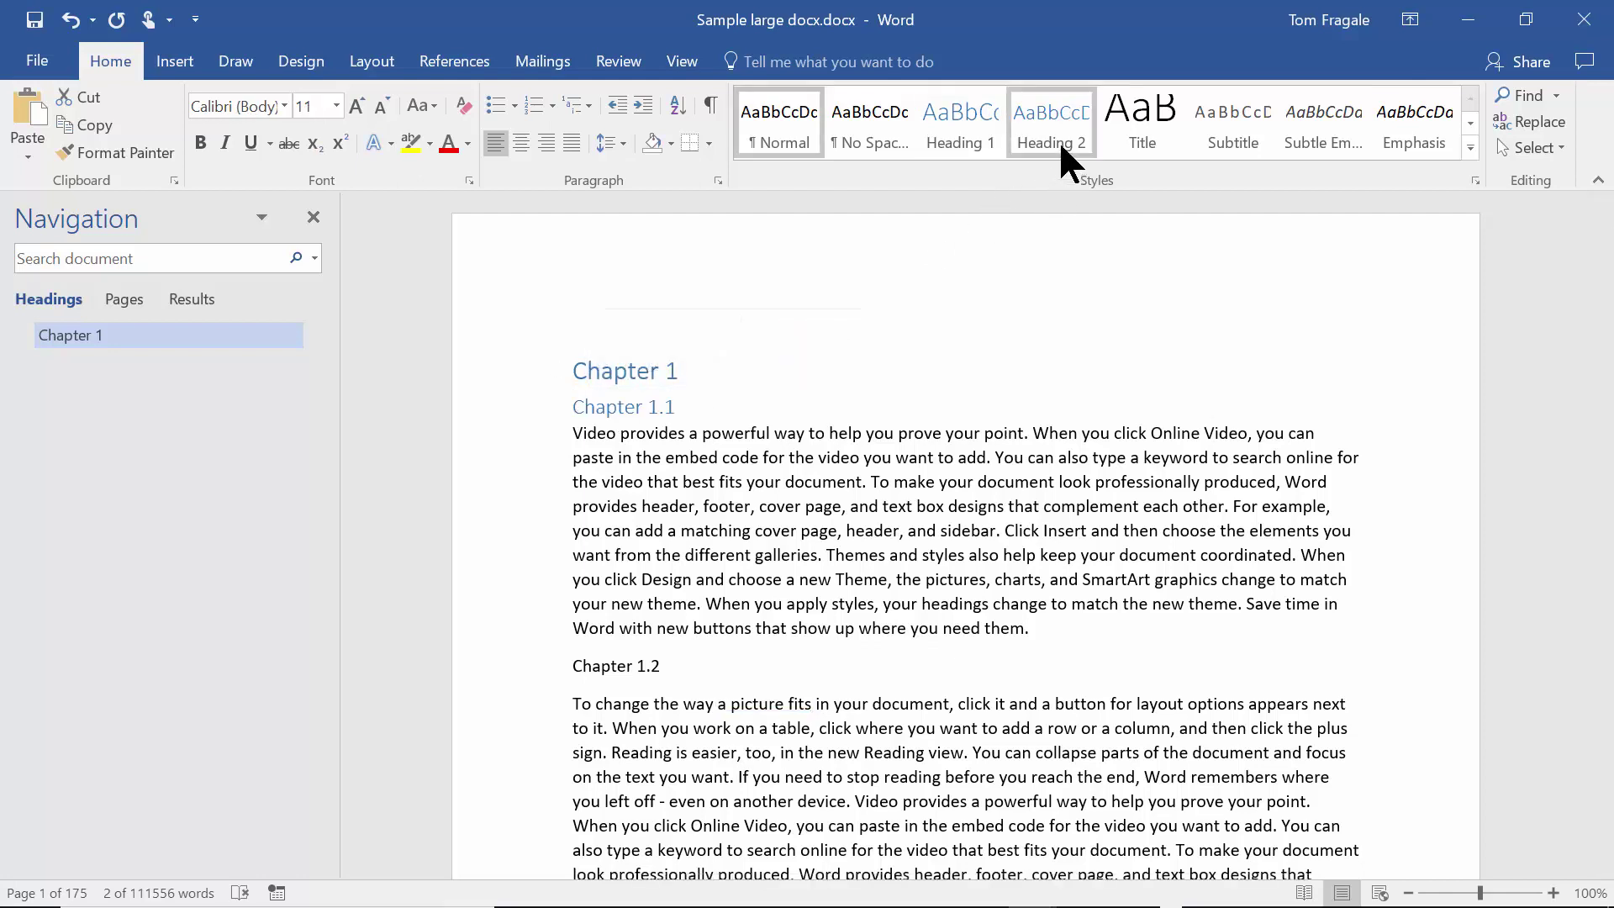
{"action": "left_click", "coordinate": [1058, 139]}
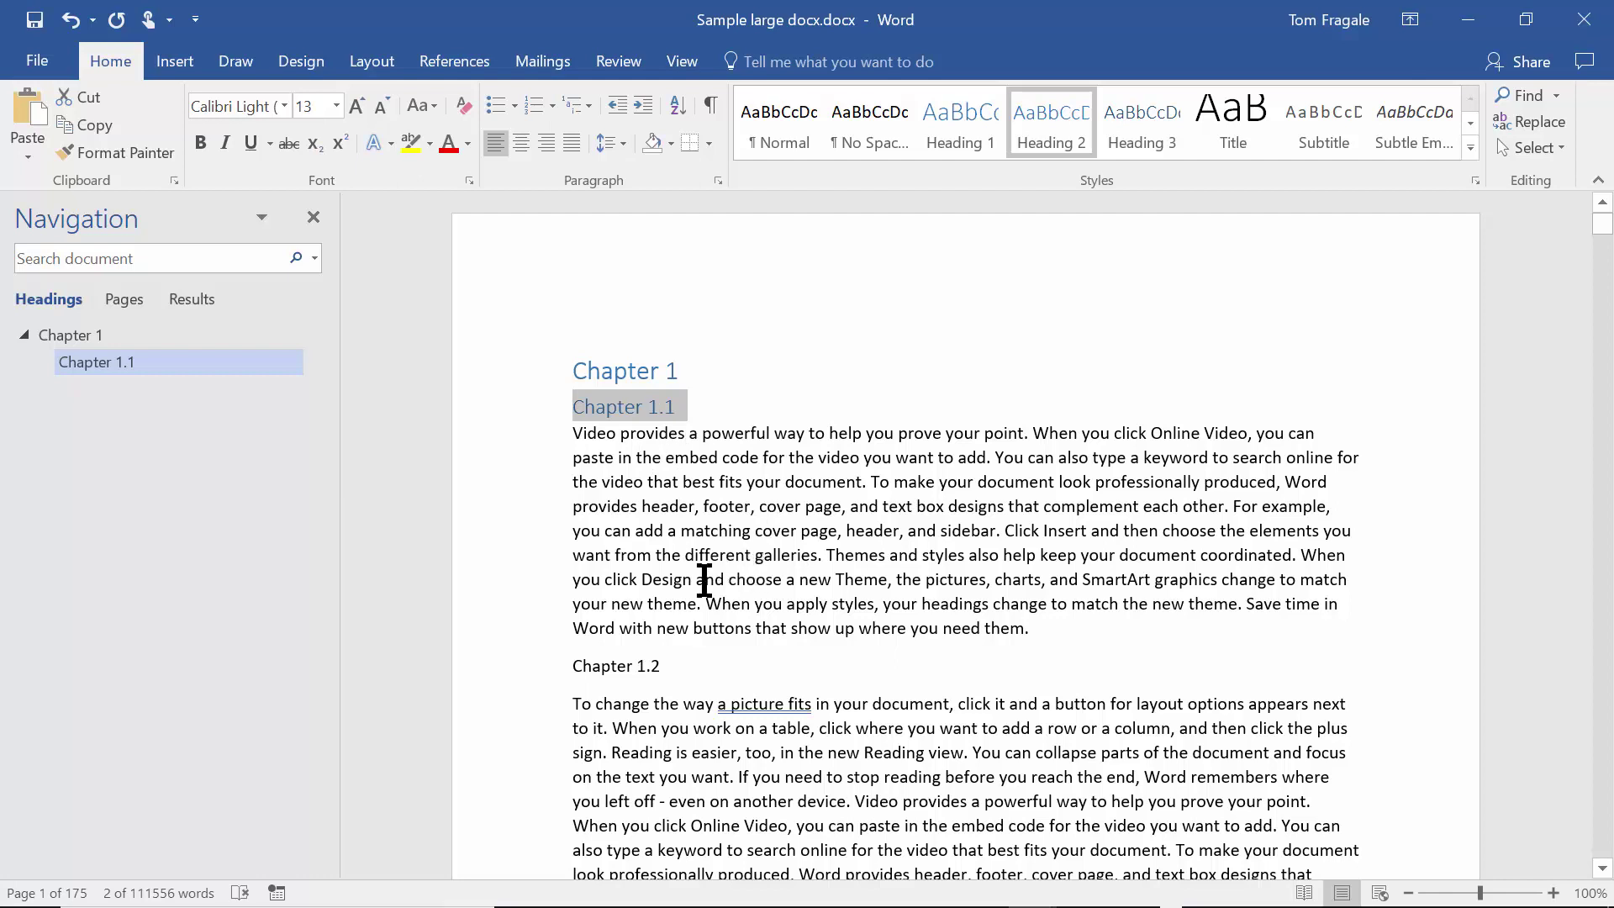
{"action": "left_click_drag", "start_coordinate": [677, 667], "coordinate": [581, 664]}
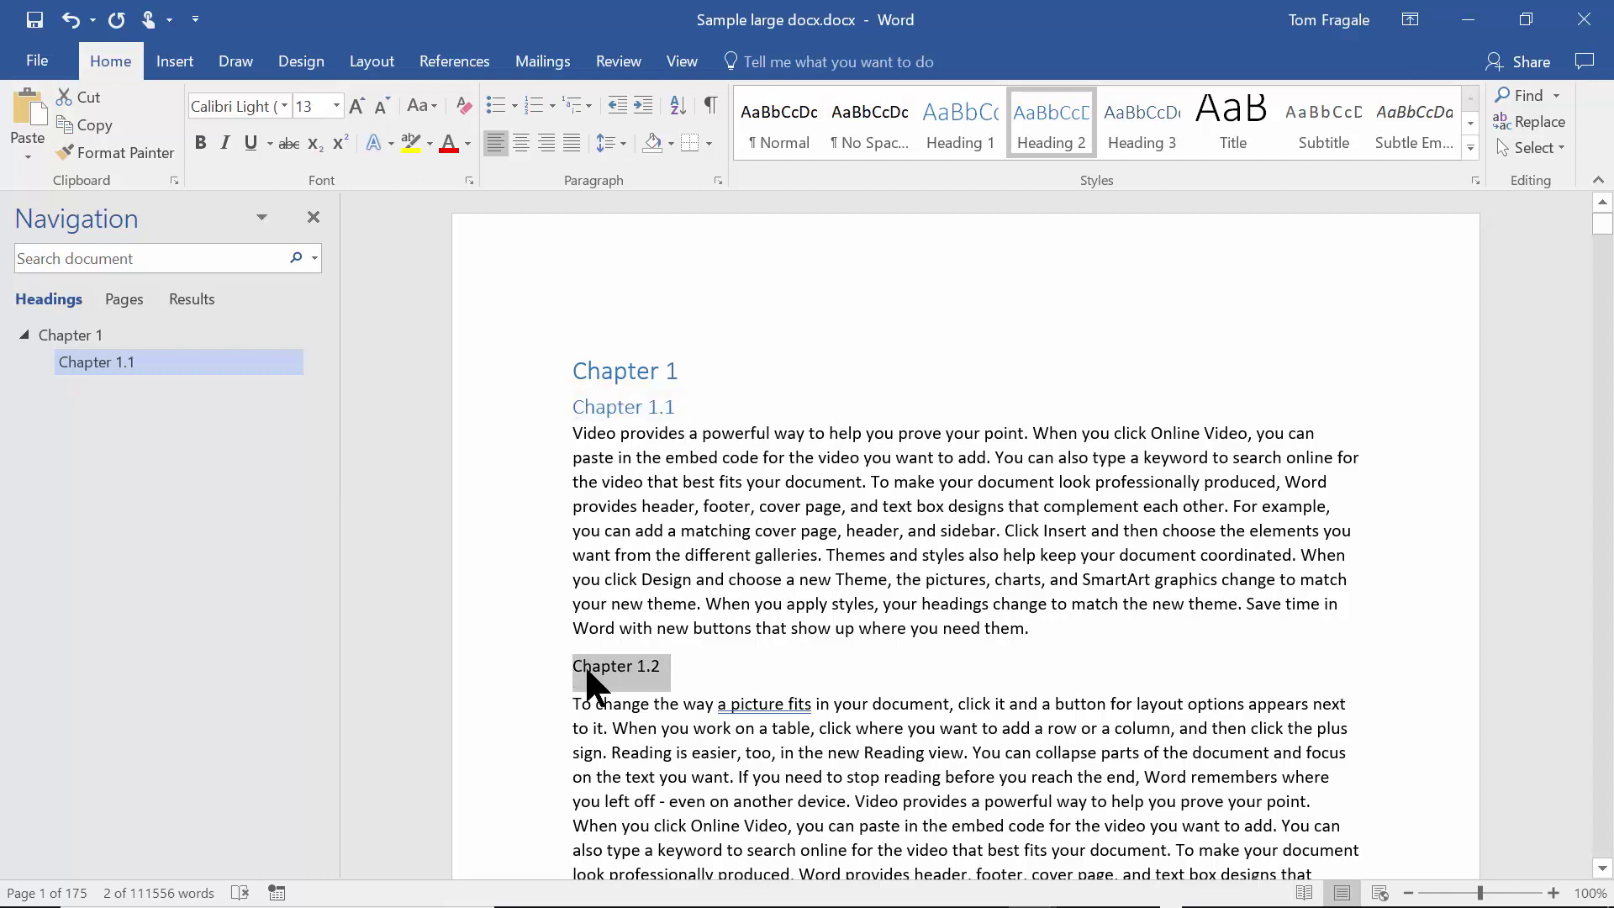
{"action": "left_click", "coordinate": [1036, 133]}
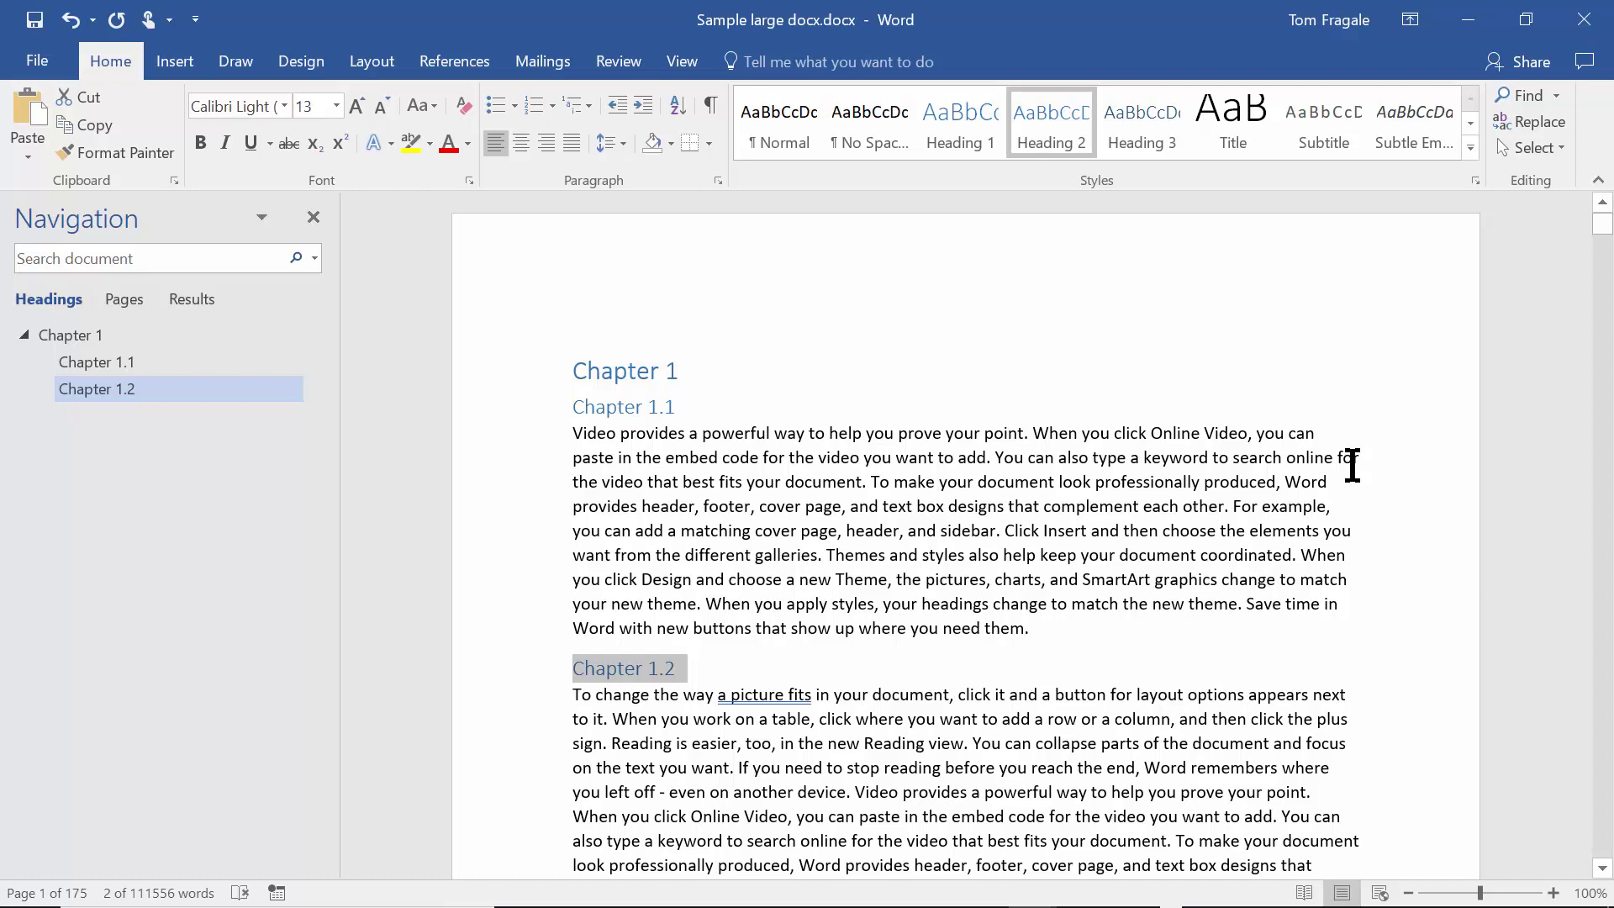
{"action": "key", "text": "ctrl+f"}
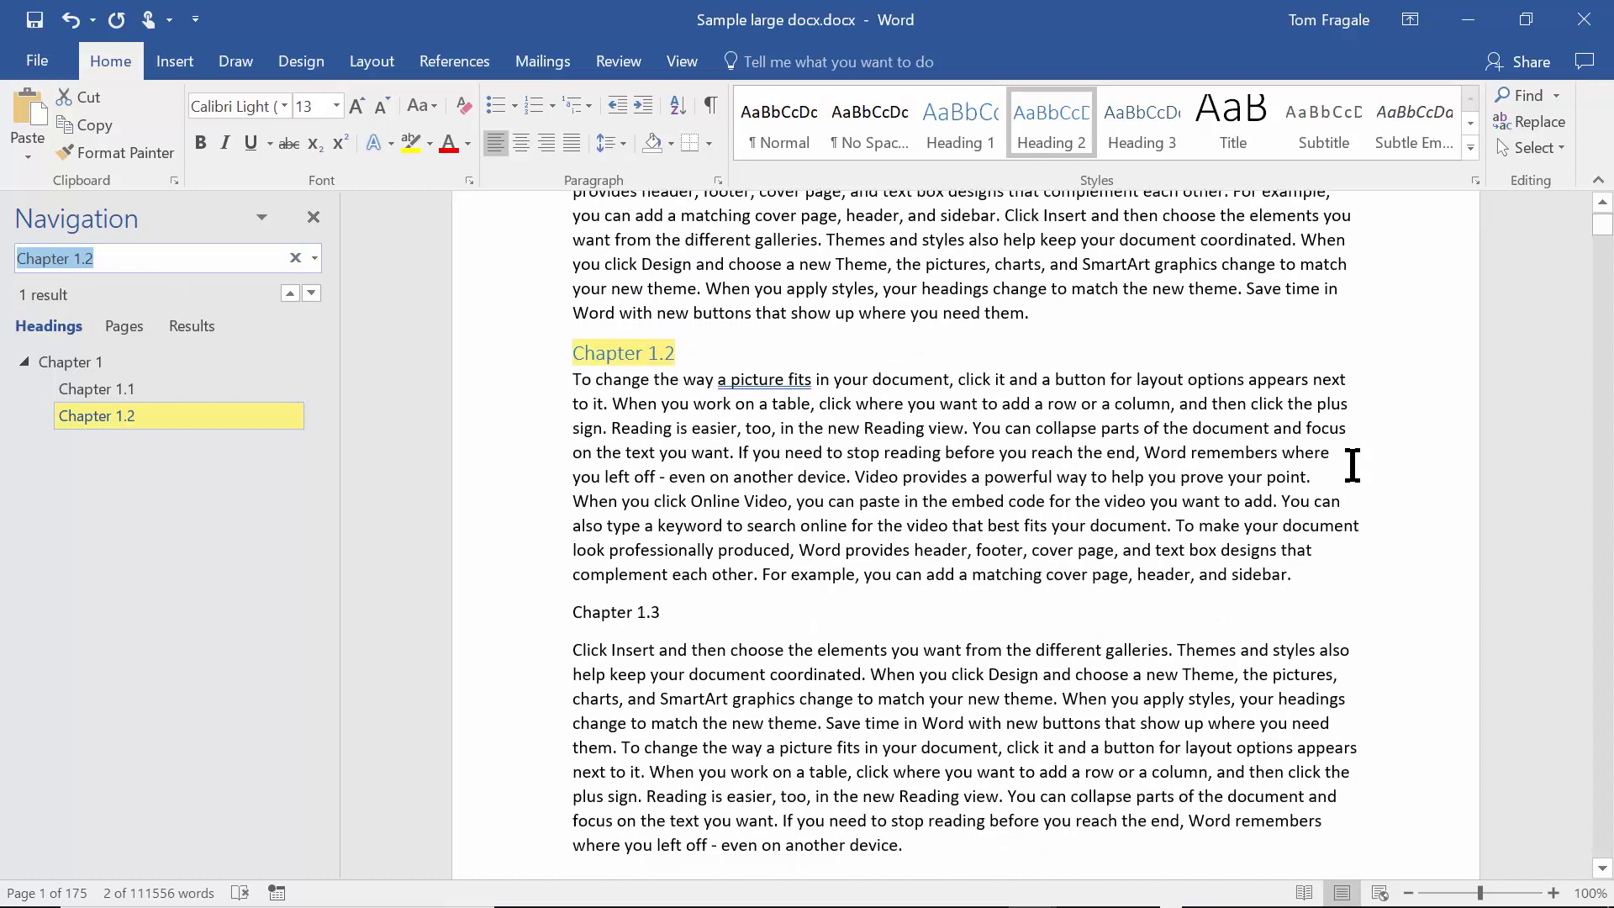
- Search the document for 'chapter' and make the Chapter 1.3 match a Heading 2
{"action": "type", "text": "c"}
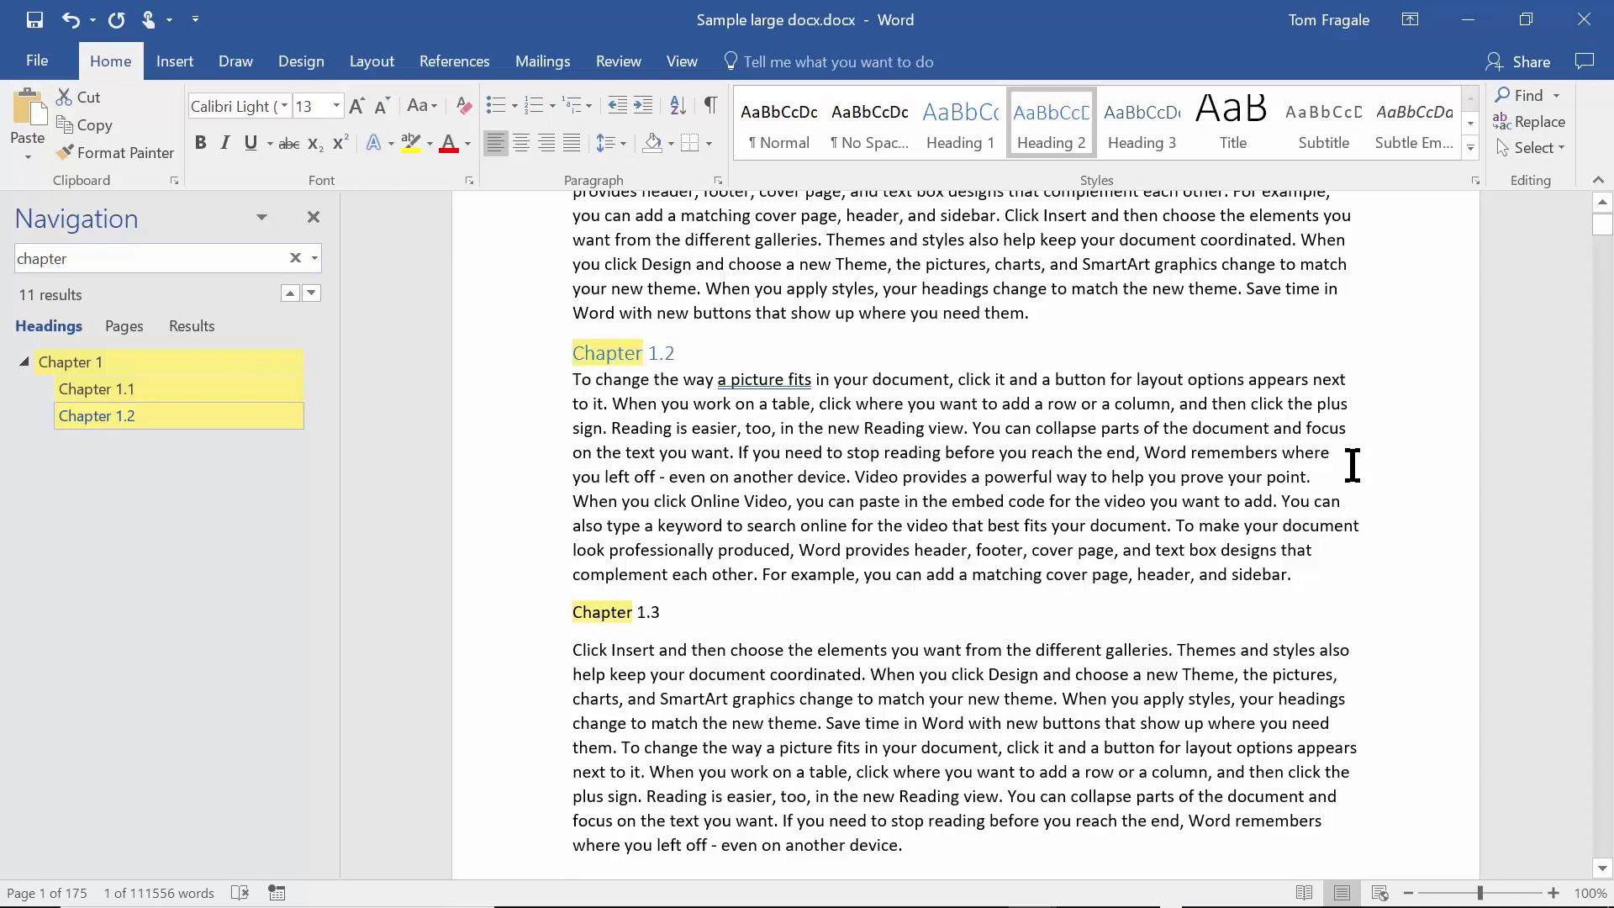
{"action": "left_click", "coordinate": [183, 327]}
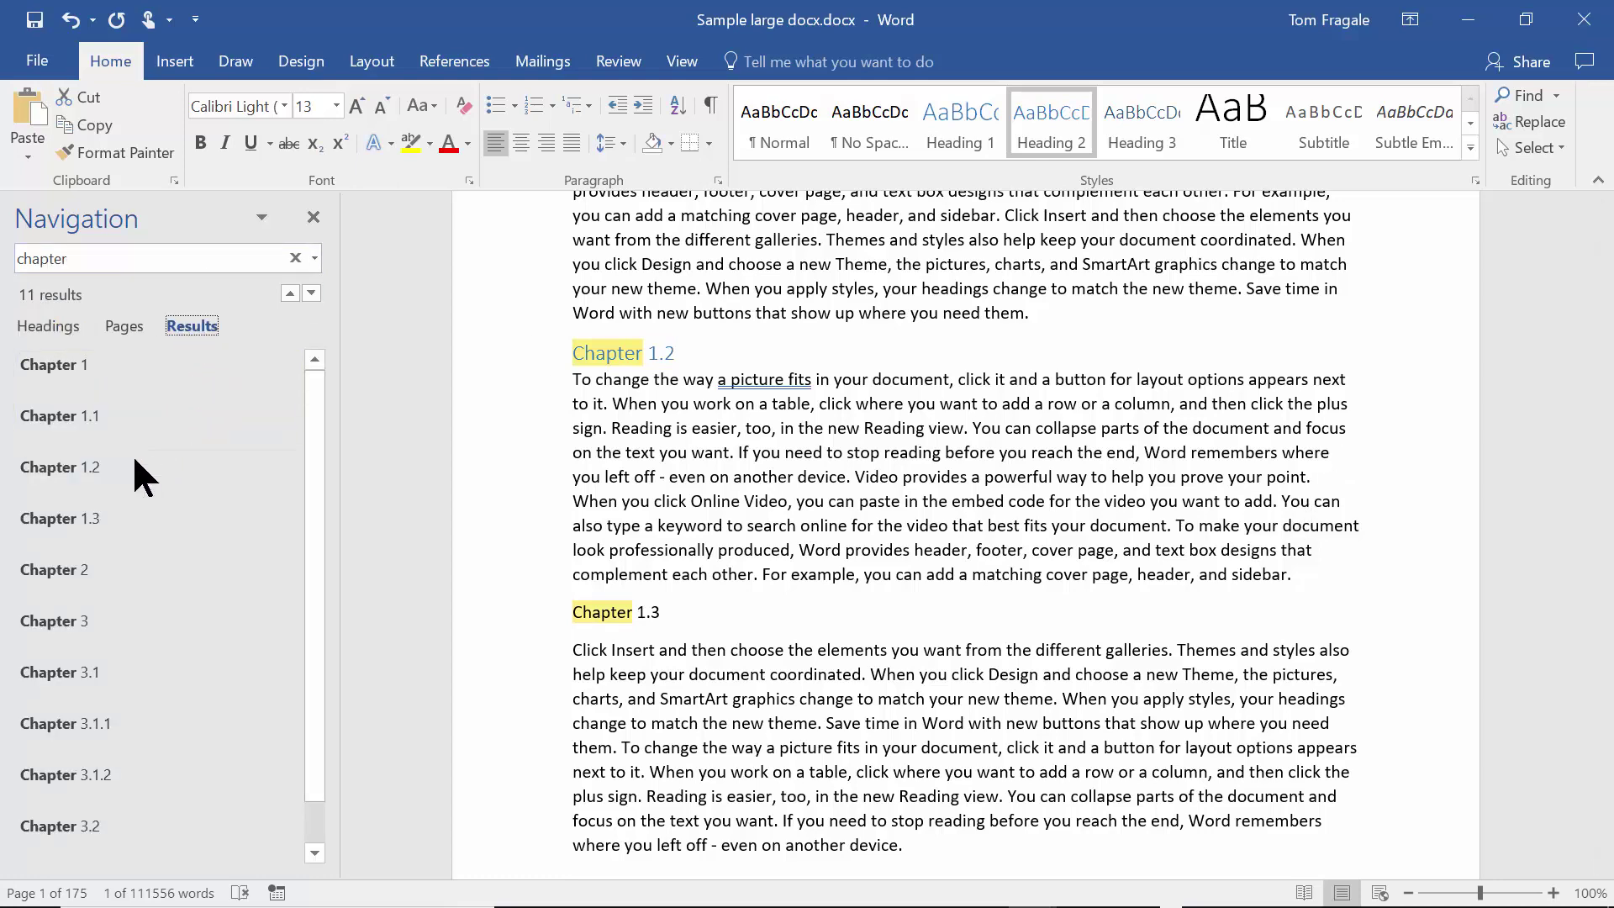
{"action": "left_click", "coordinate": [67, 522]}
{"action": "left_click", "coordinate": [568, 340]}
{"action": "left_click", "coordinate": [1042, 135]}
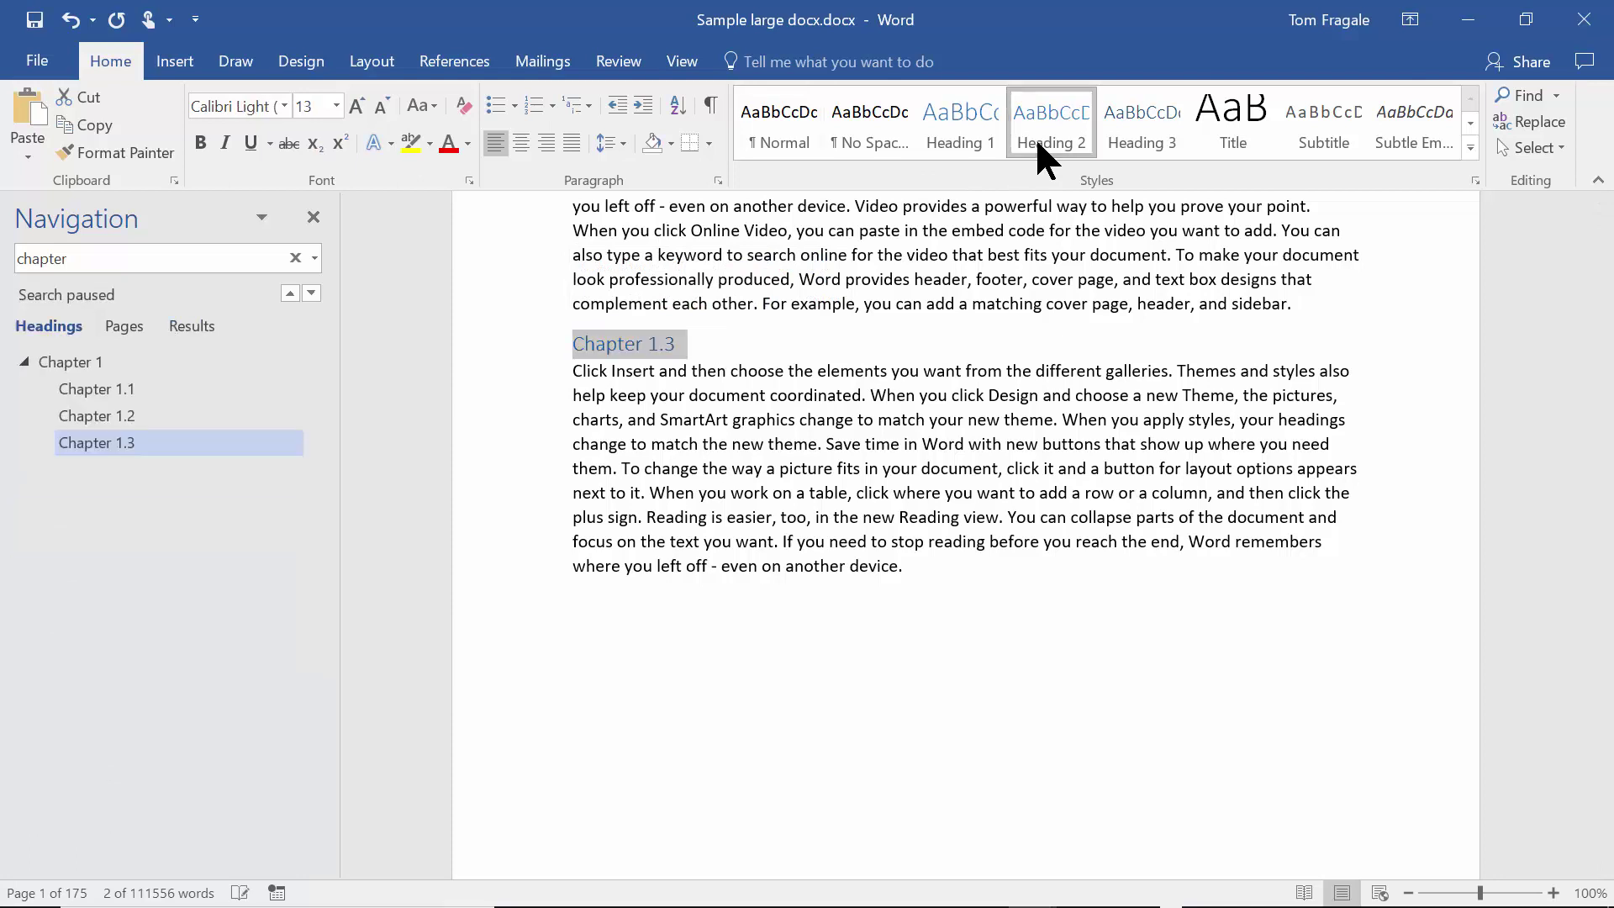
- Bring back the 'chapter' search results and resume the search
{"action": "left_click", "coordinate": [190, 327]}
{"action": "left_click", "coordinate": [81, 258]}
{"action": "left_click", "coordinate": [176, 267]}
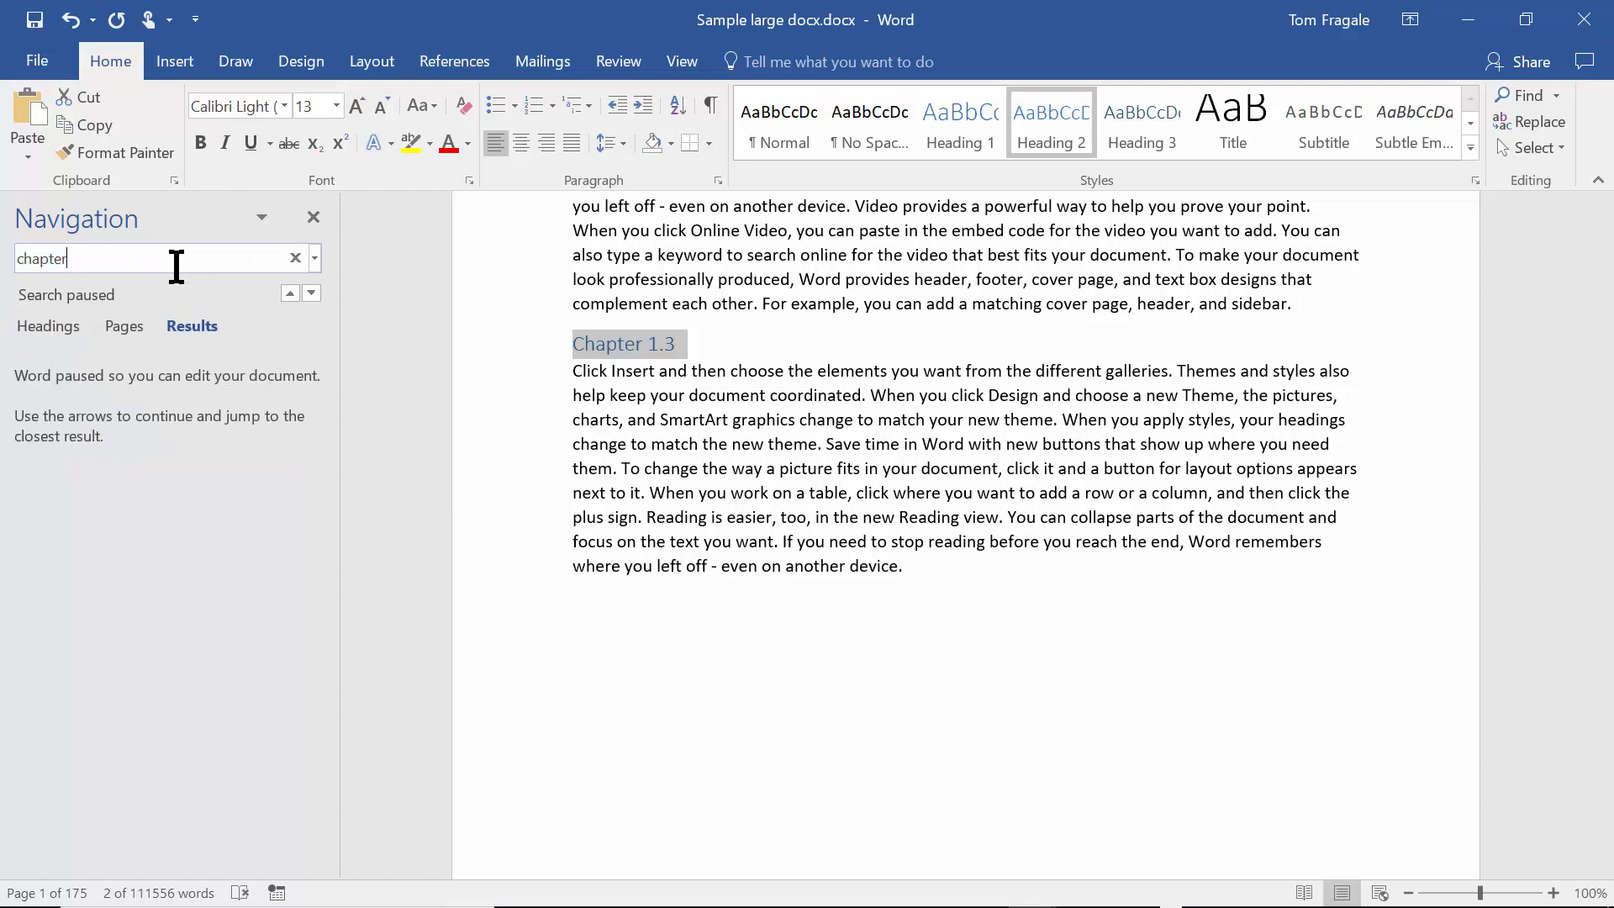
{"action": "key", "text": "Return"}
- Jump to the Chapter 2 match and style its title line as Heading 1
{"action": "left_click", "coordinate": [71, 568]}
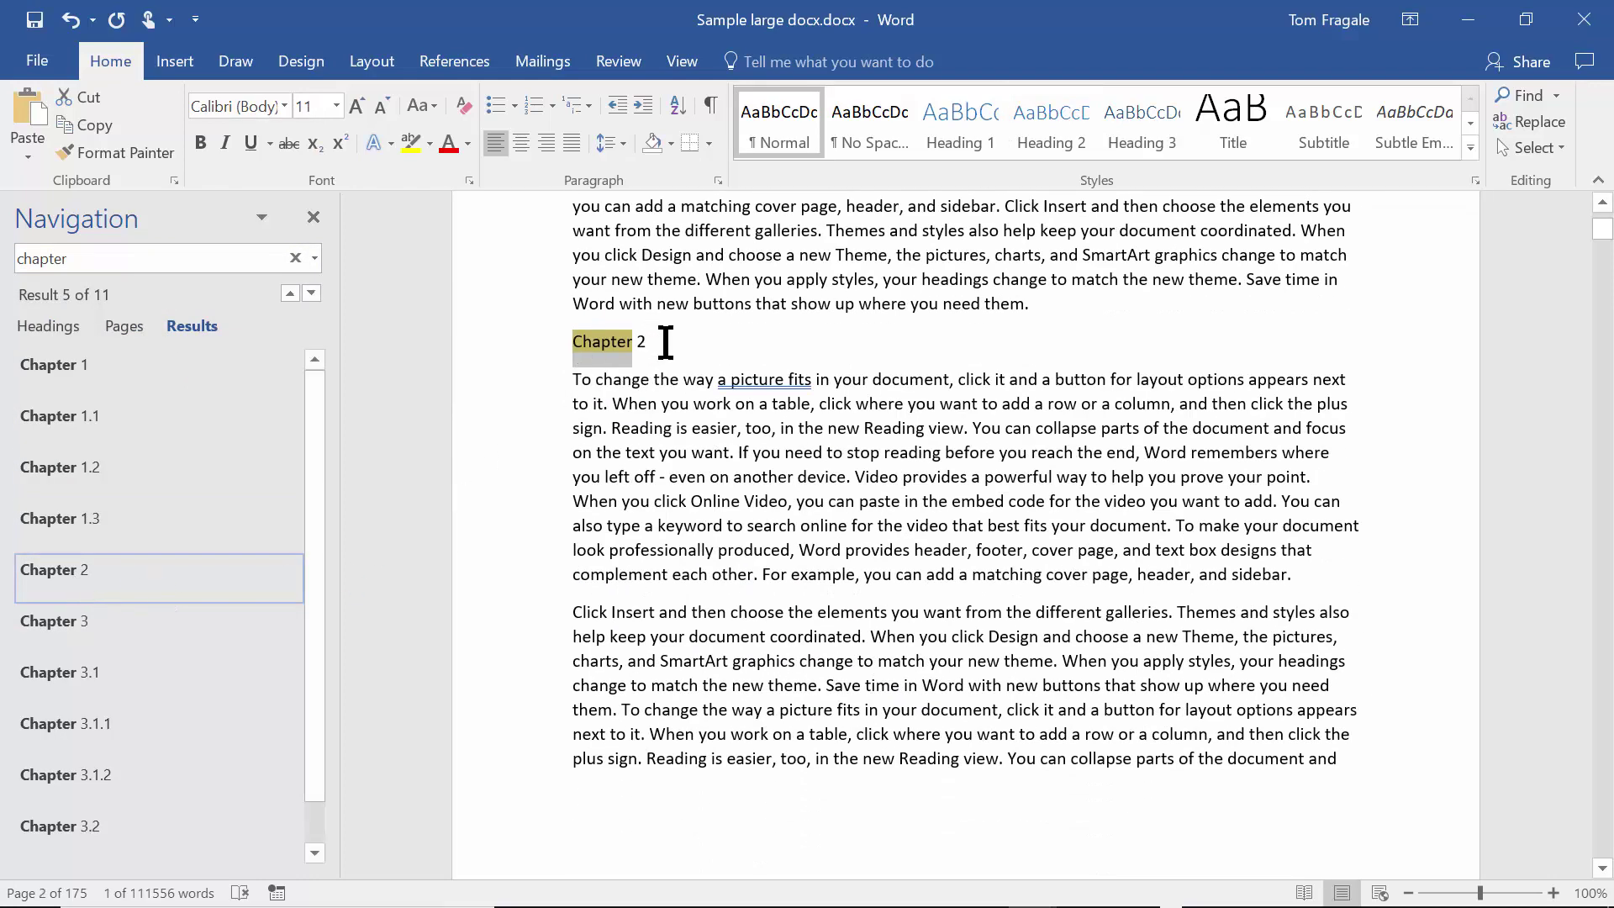
{"action": "left_click", "coordinate": [690, 343]}
{"action": "left_click_drag", "start_coordinate": [646, 343], "coordinate": [572, 344]}
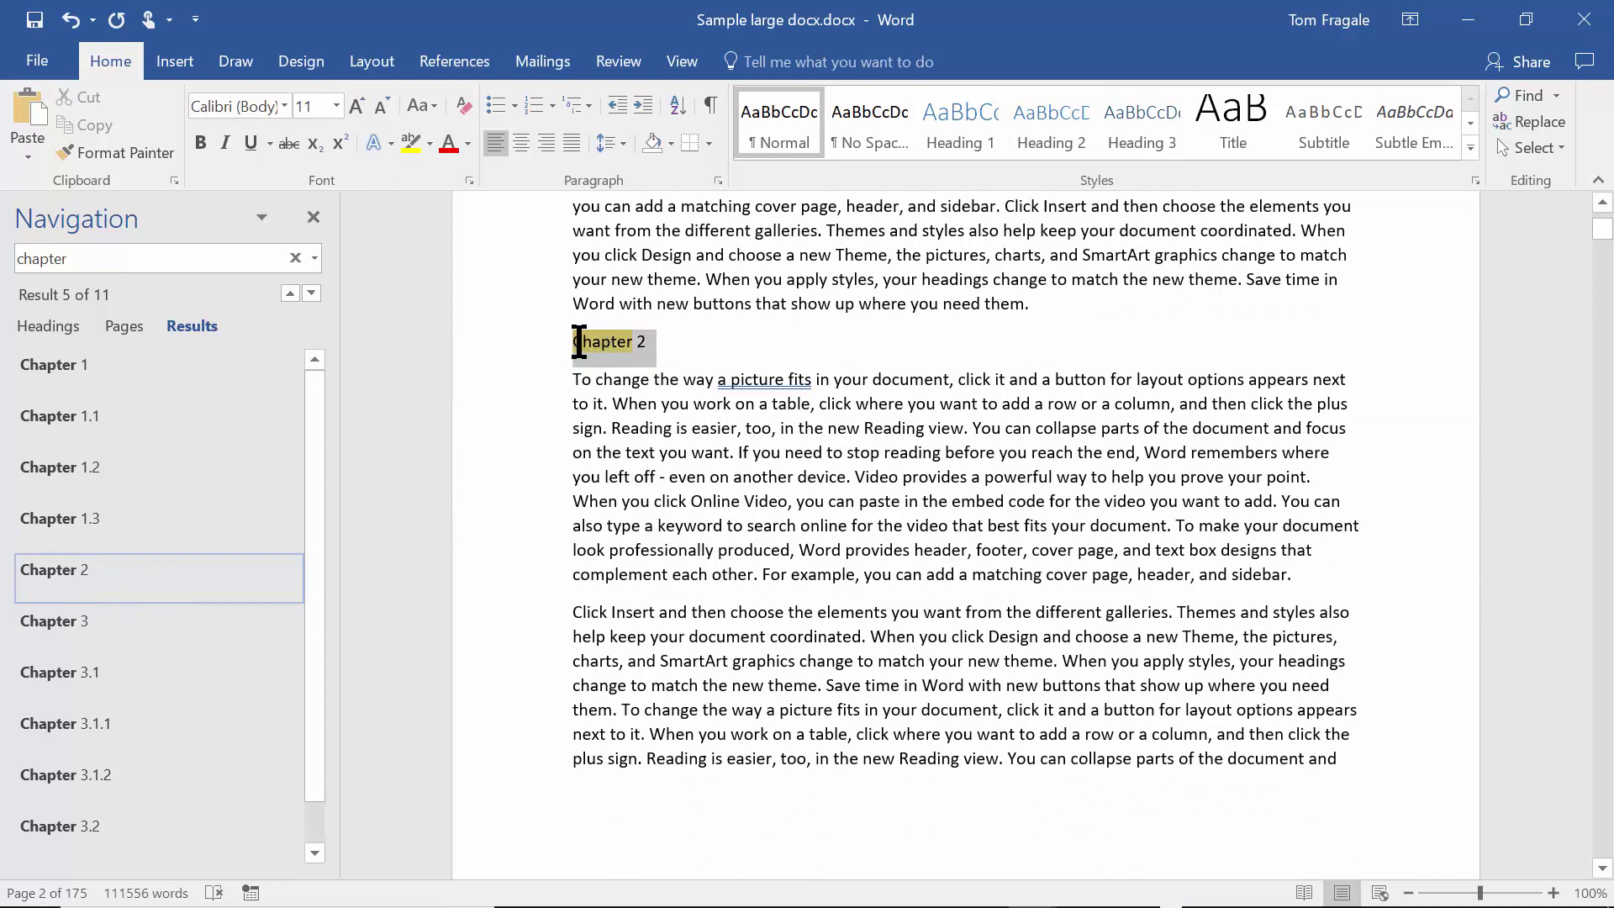
{"action": "left_click", "coordinate": [942, 139]}
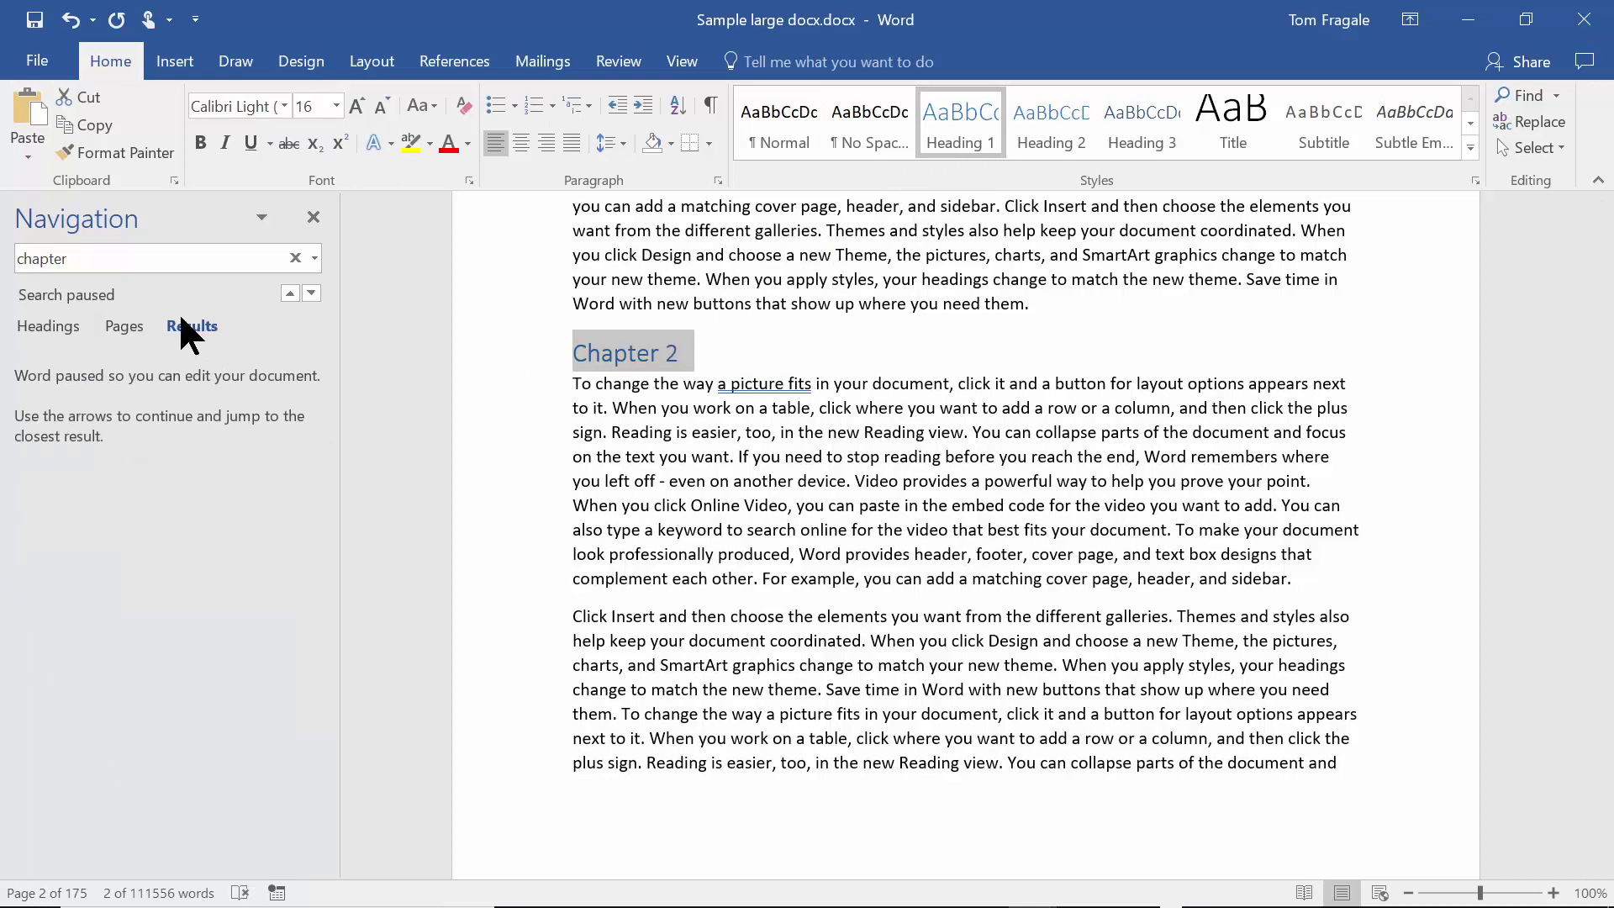
- Make Chapter 3 a Heading 1 and Chapter 3.1 a Heading 2
{"action": "left_click", "coordinate": [311, 293]}
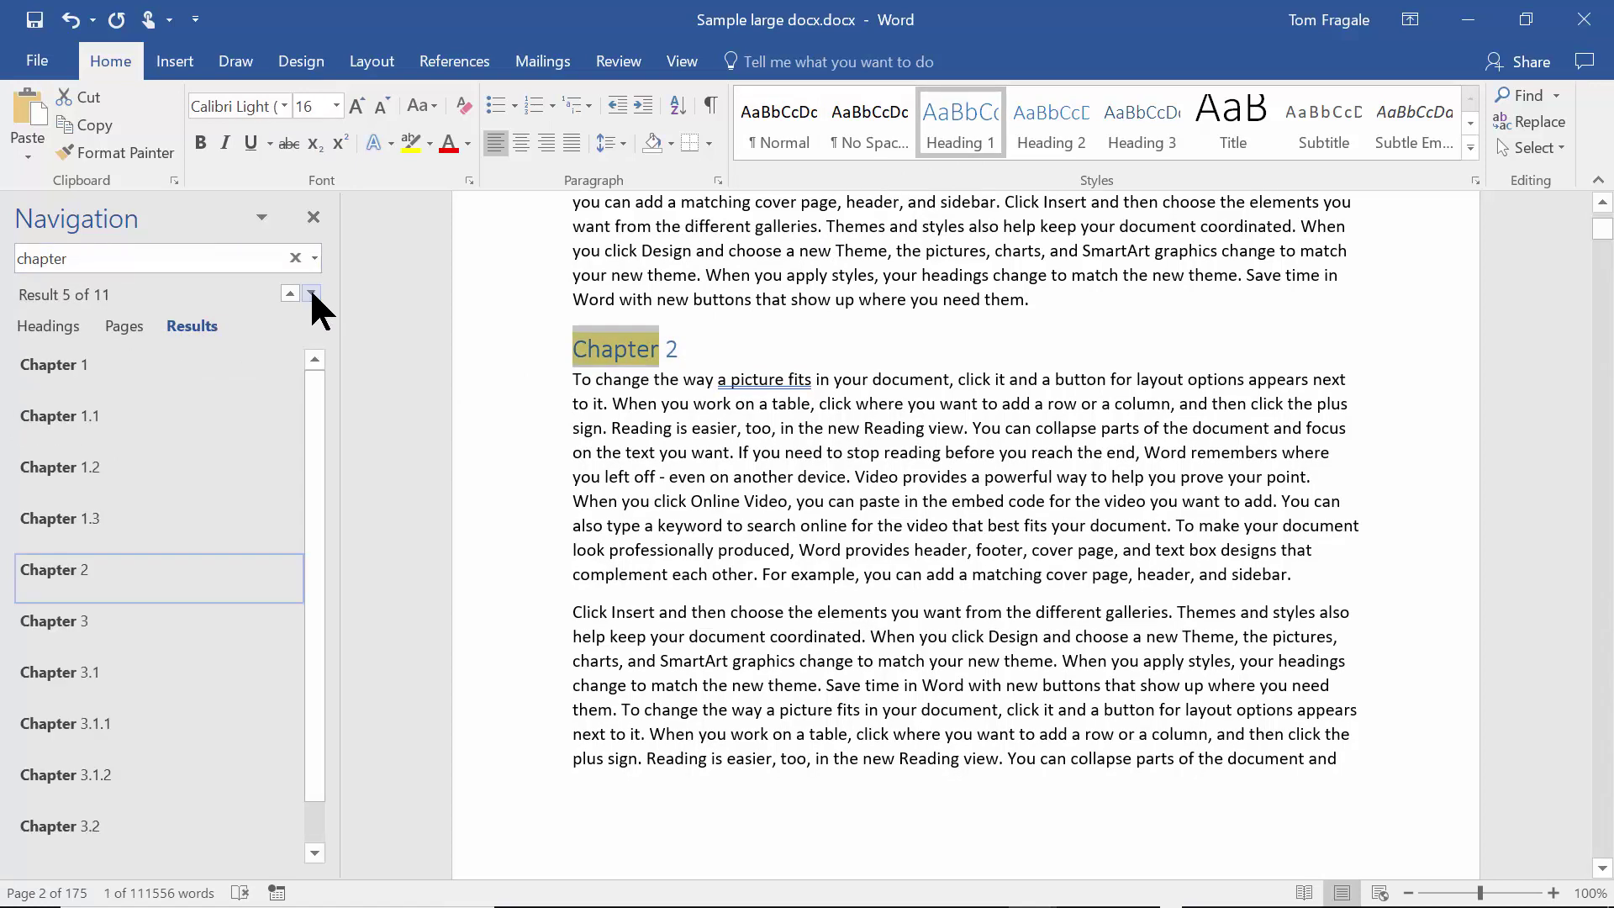
{"action": "left_click", "coordinate": [82, 619]}
{"action": "triple_click", "coordinate": [657, 340]}
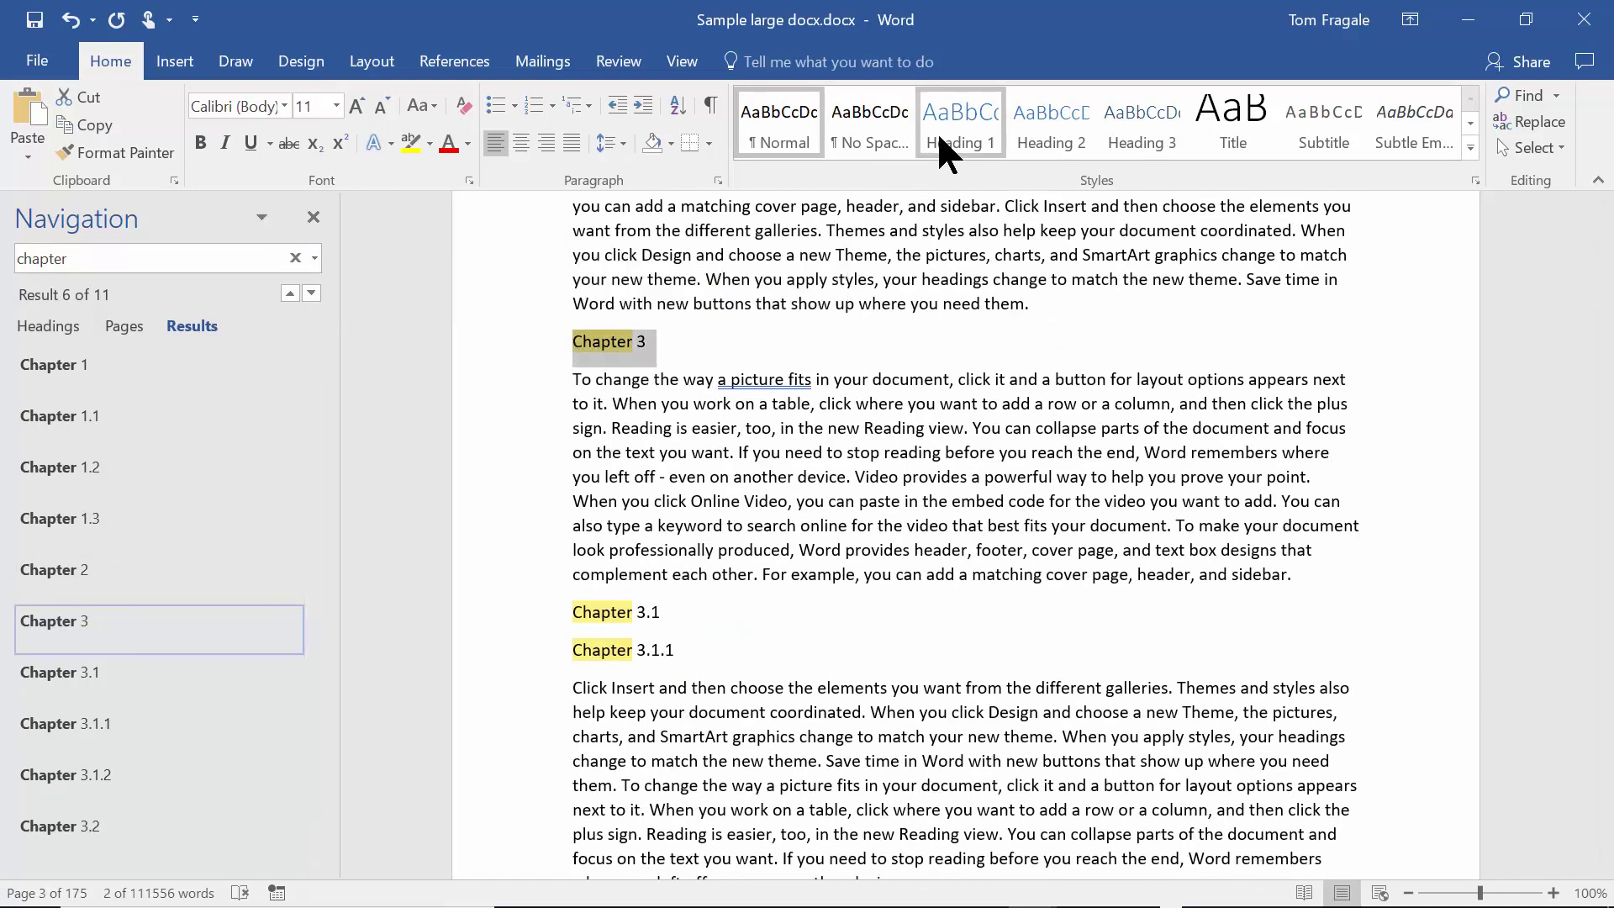
{"action": "left_click", "coordinate": [936, 131]}
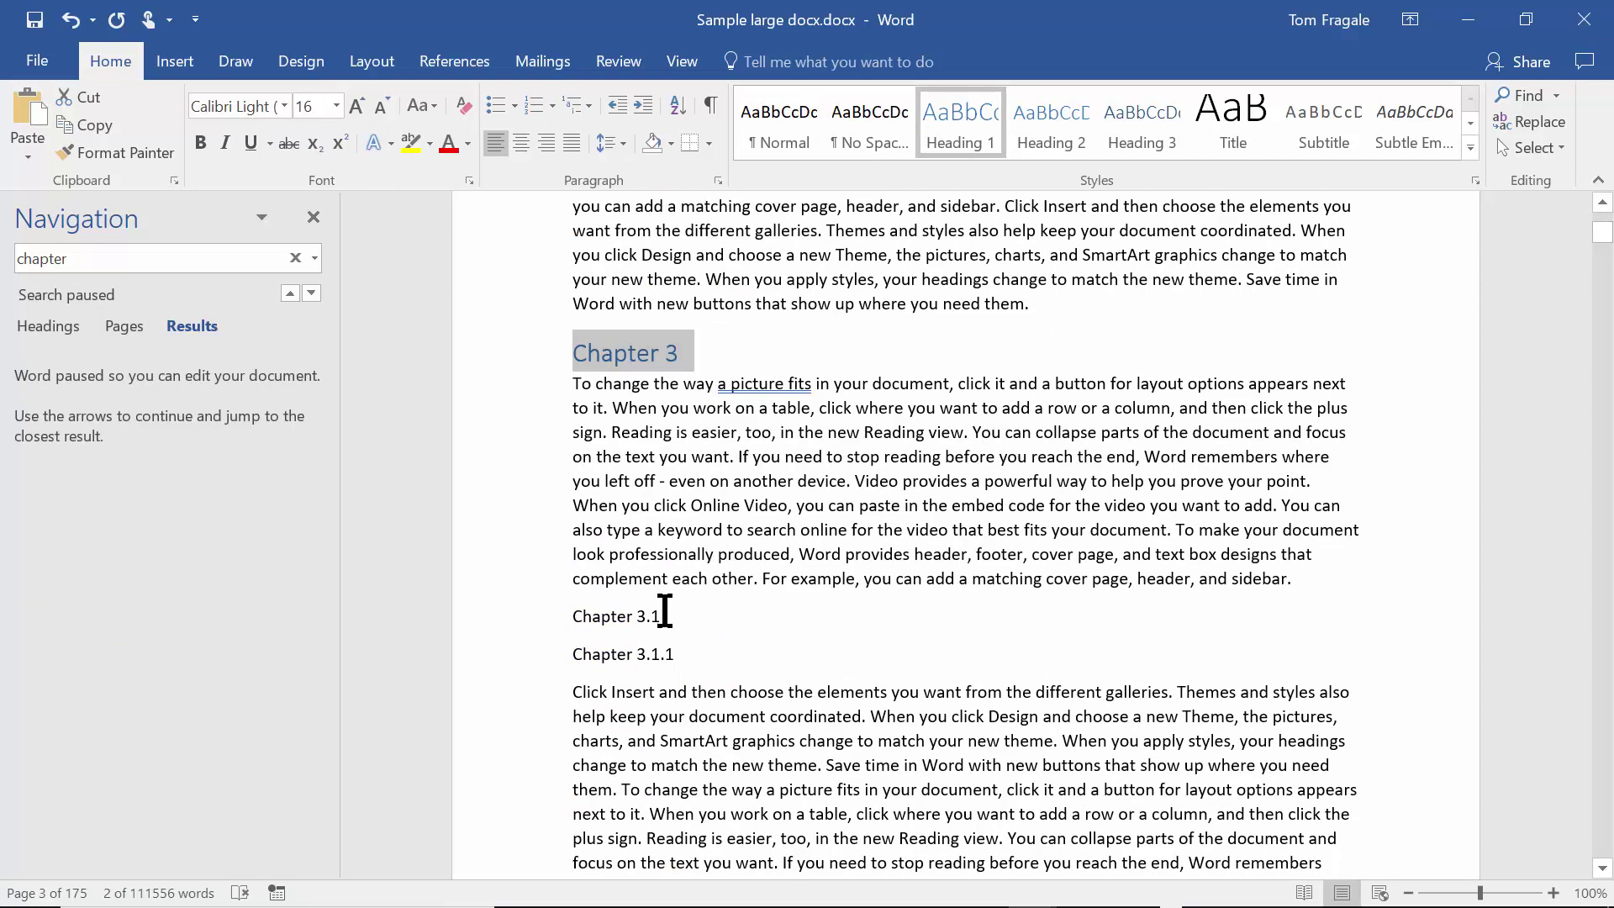
{"action": "left_click_drag", "start_coordinate": [672, 618], "coordinate": [580, 622]}
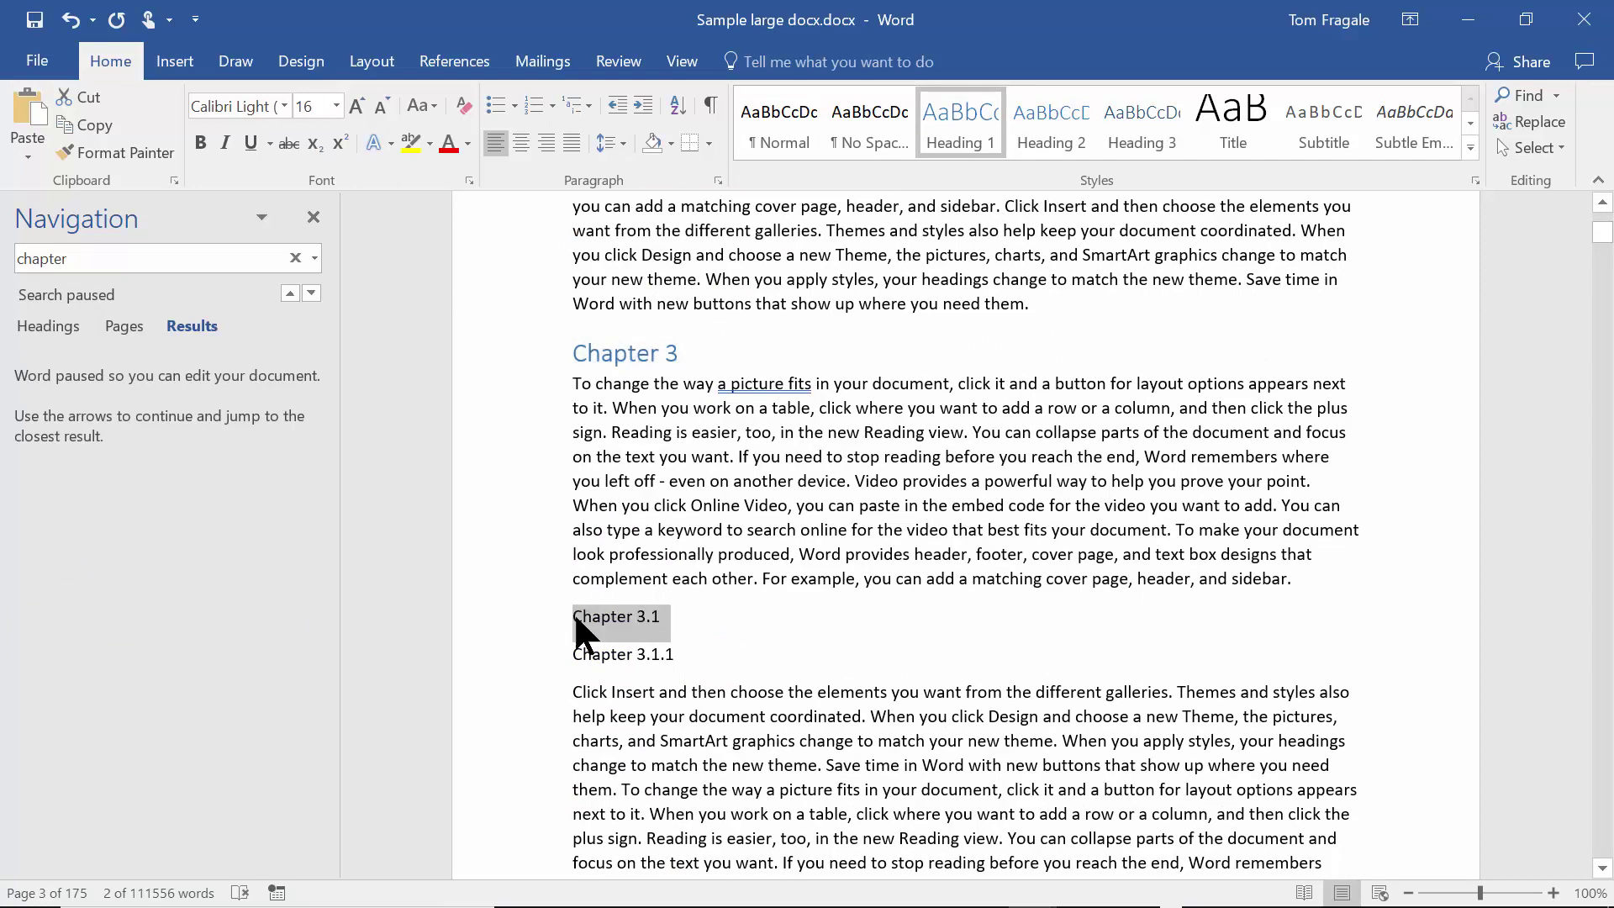
{"action": "left_click", "coordinate": [1038, 137]}
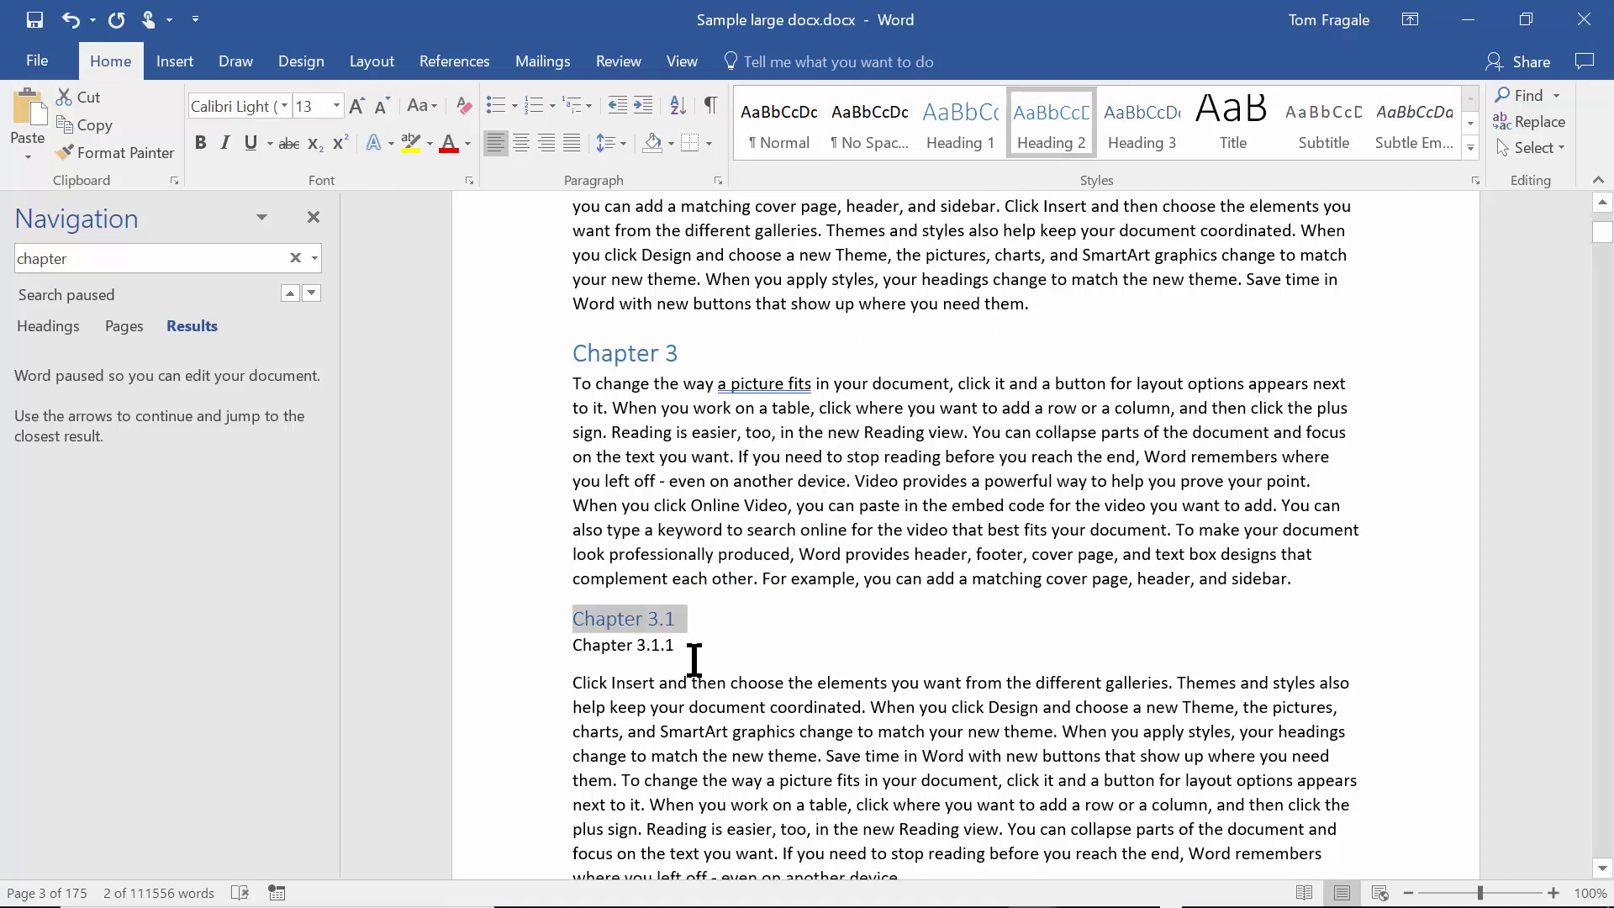
{"action": "left_click_drag", "start_coordinate": [683, 646], "coordinate": [575, 646]}
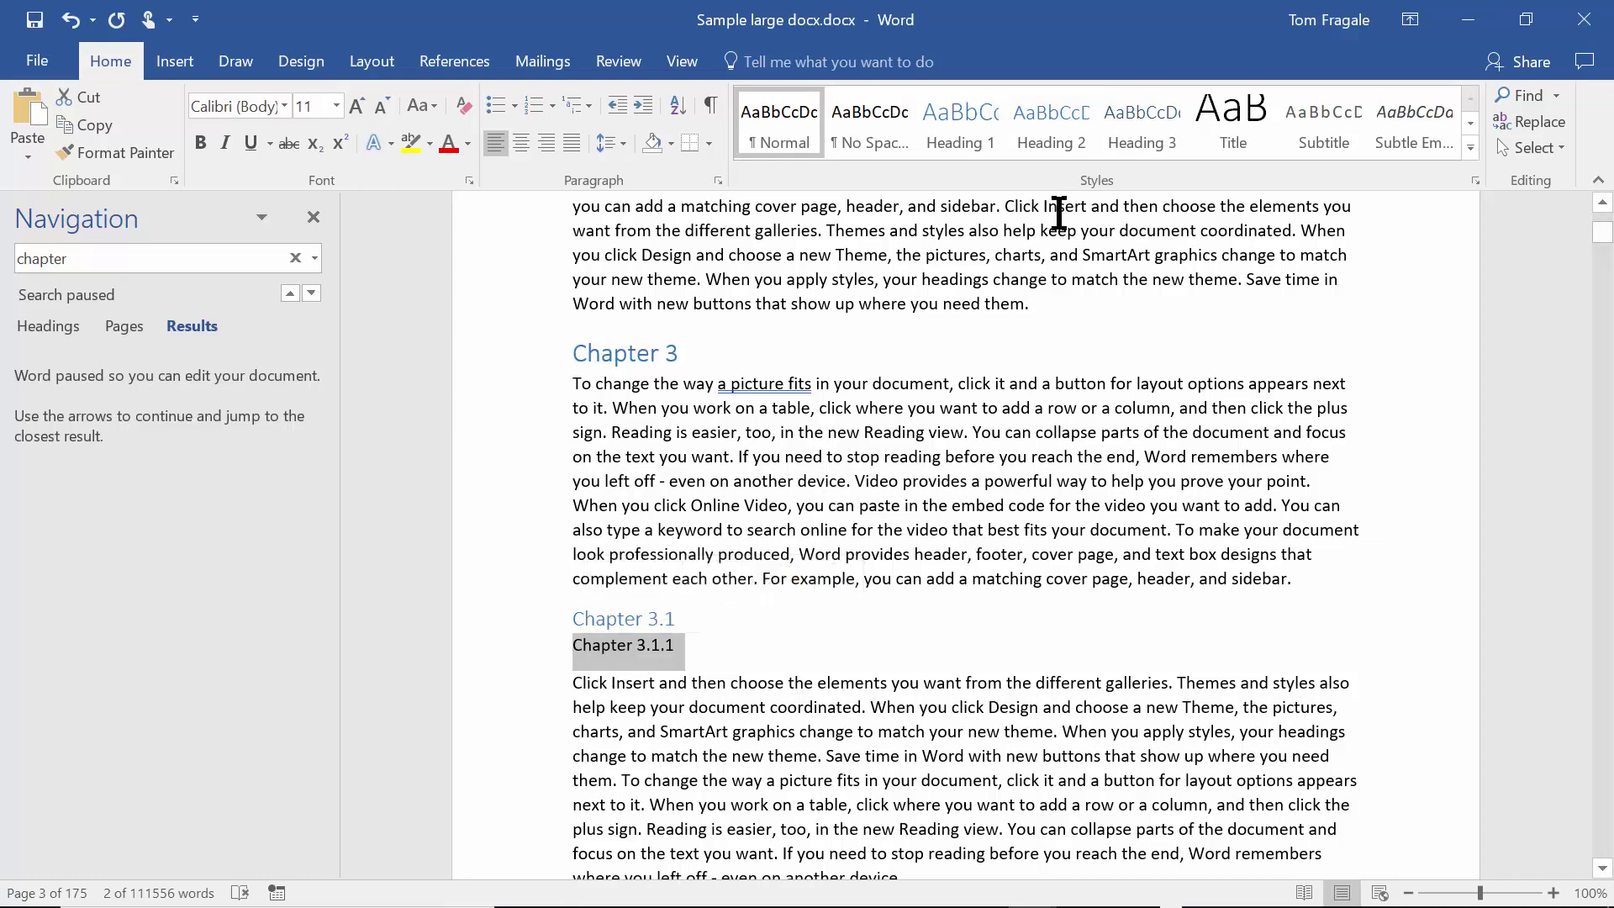
- Apply Heading 3 to Chapter 3.1.1, browse the full style list, and resume the chapter search
{"action": "left_click", "coordinate": [1109, 126]}
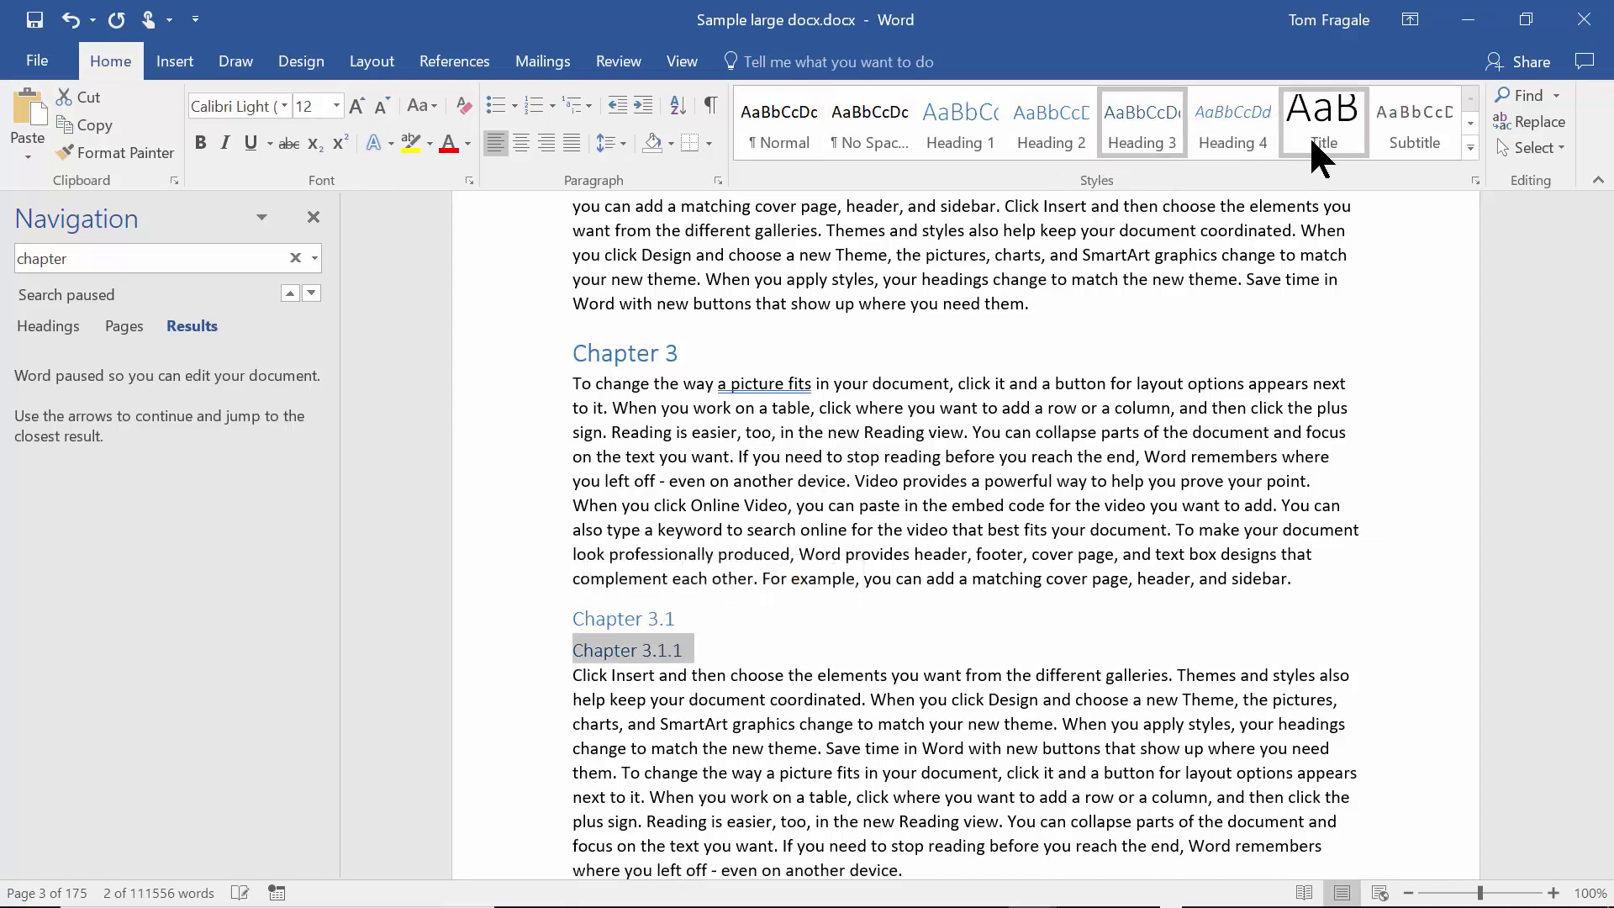
{"action": "left_click", "coordinate": [1471, 149]}
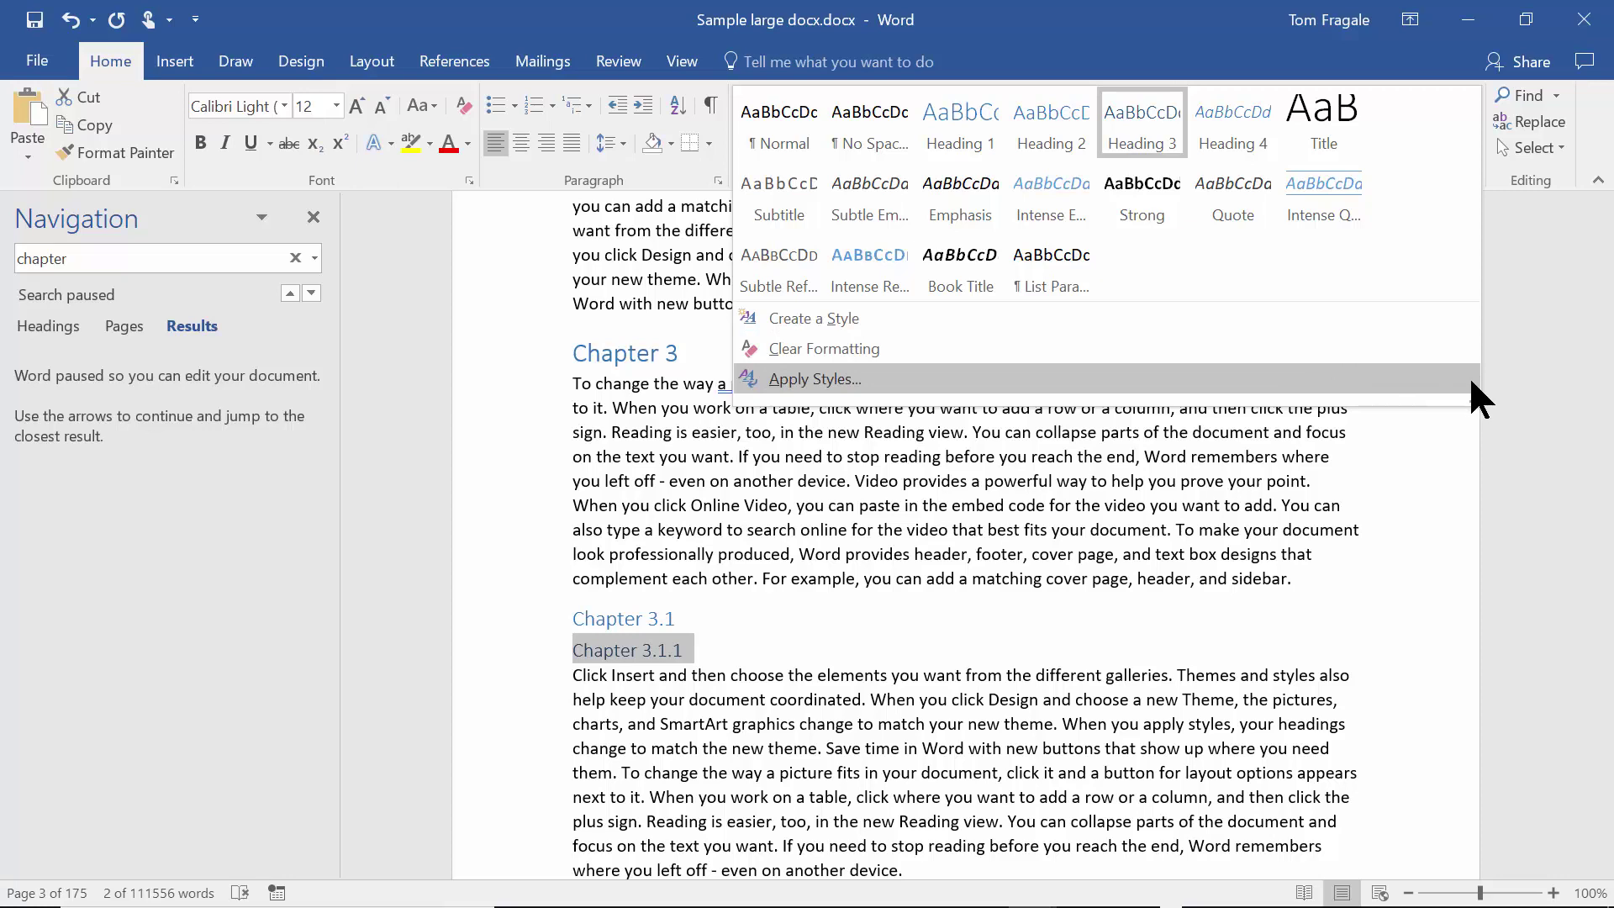
{"action": "left_click", "coordinate": [1520, 274]}
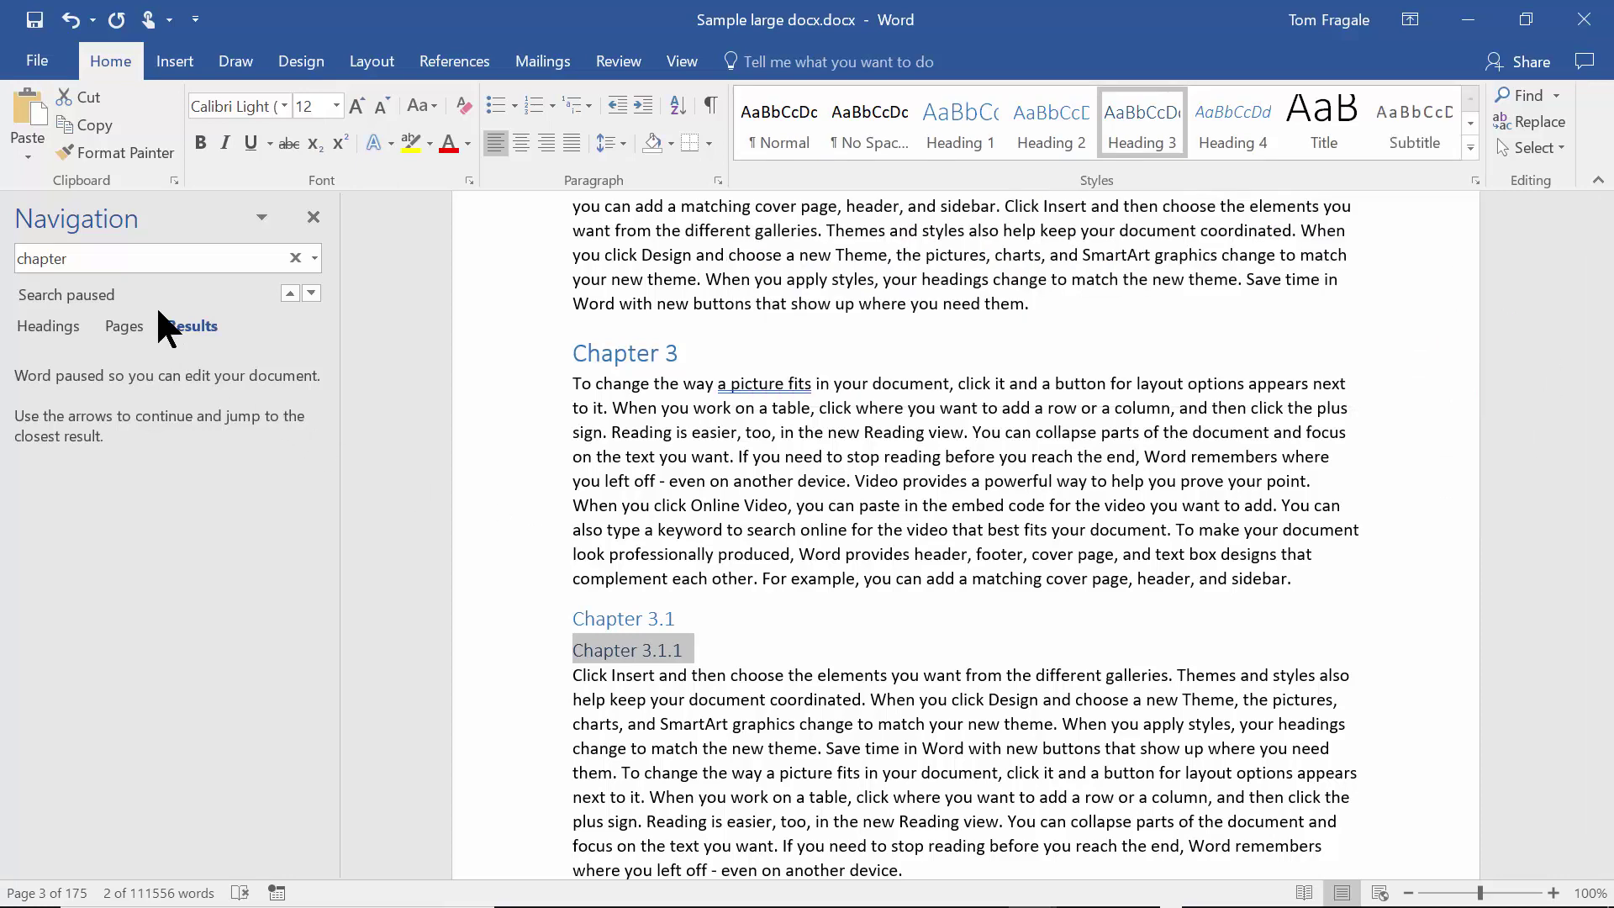
{"action": "left_click", "coordinate": [311, 292]}
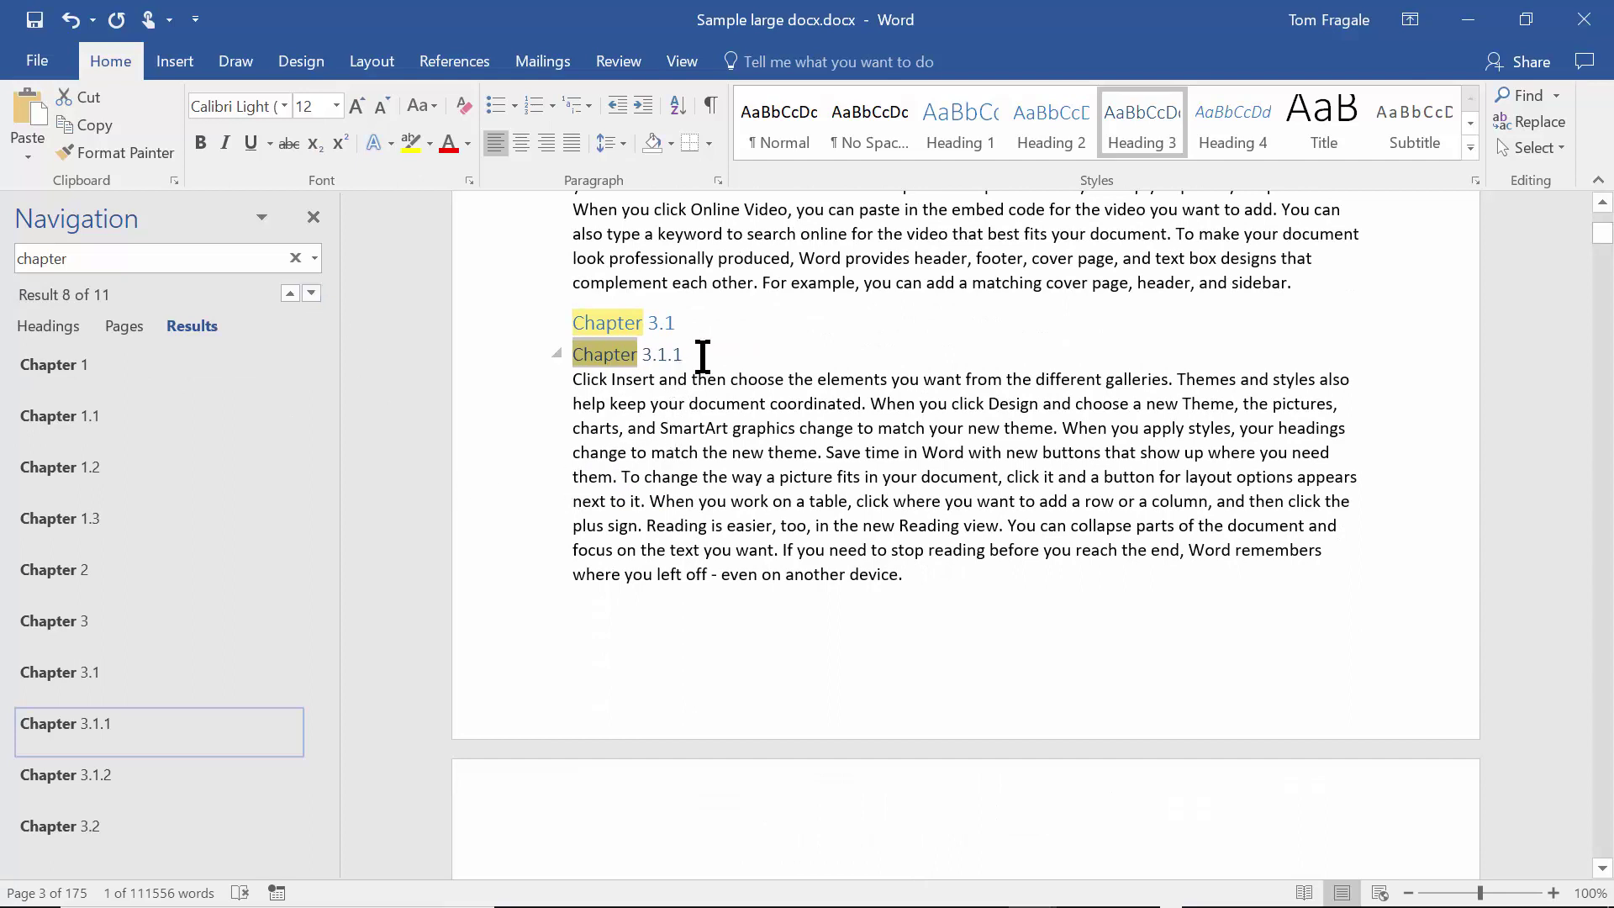
{"action": "left_click", "coordinate": [551, 352]}
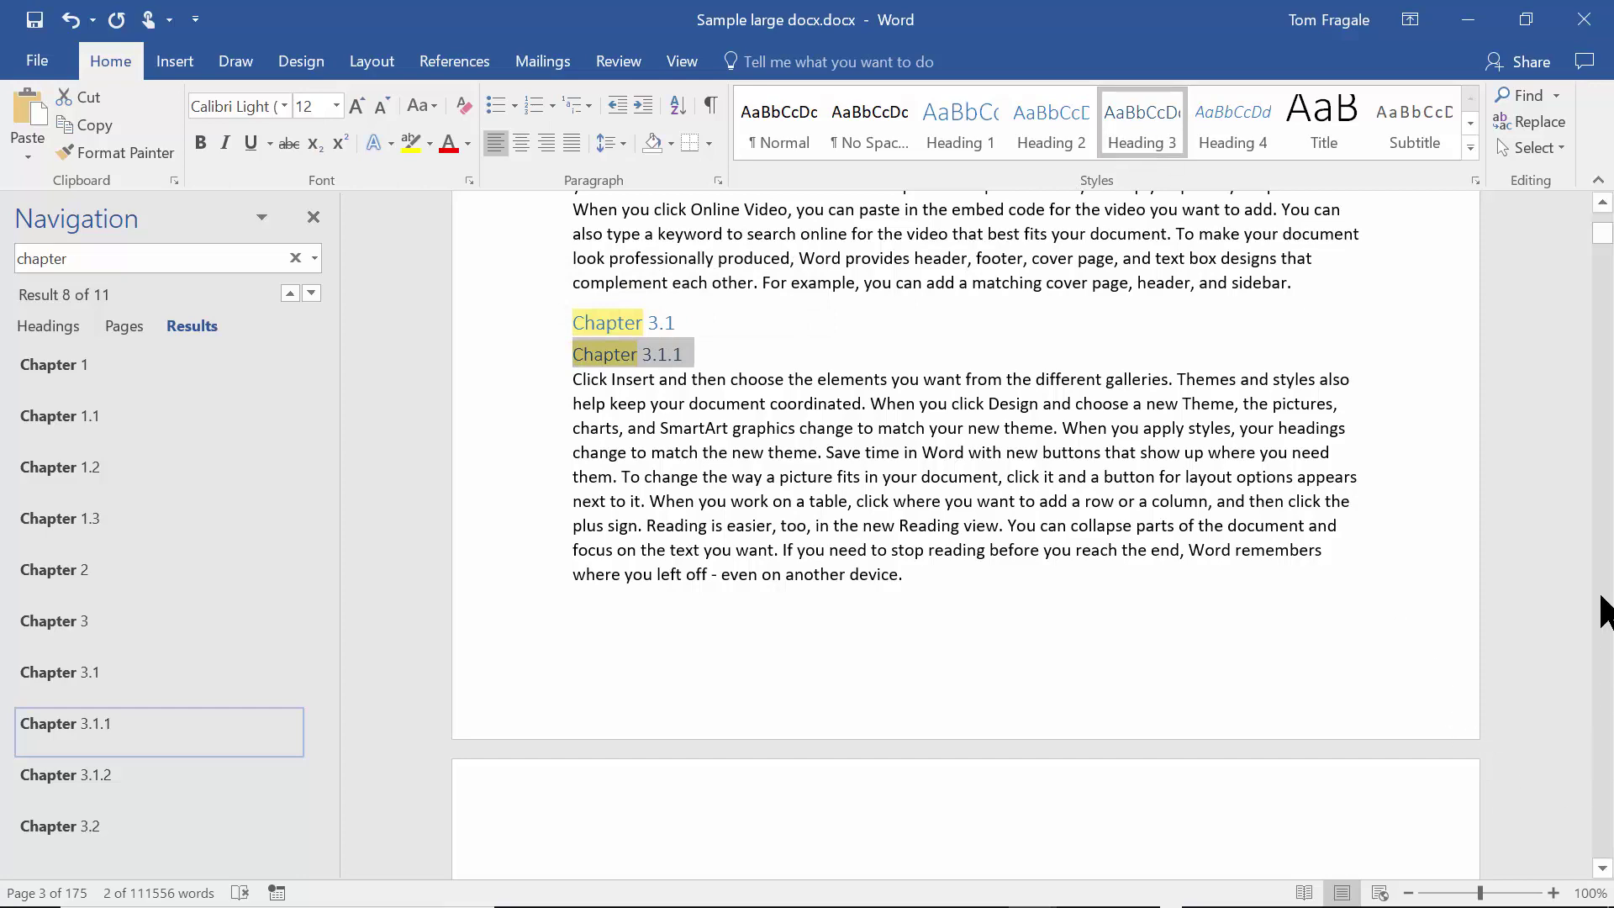
- Make Chapter 3.1.2 a Heading 3 and Chapter 3.2 a Heading 2
{"action": "left_click", "coordinate": [93, 780]}
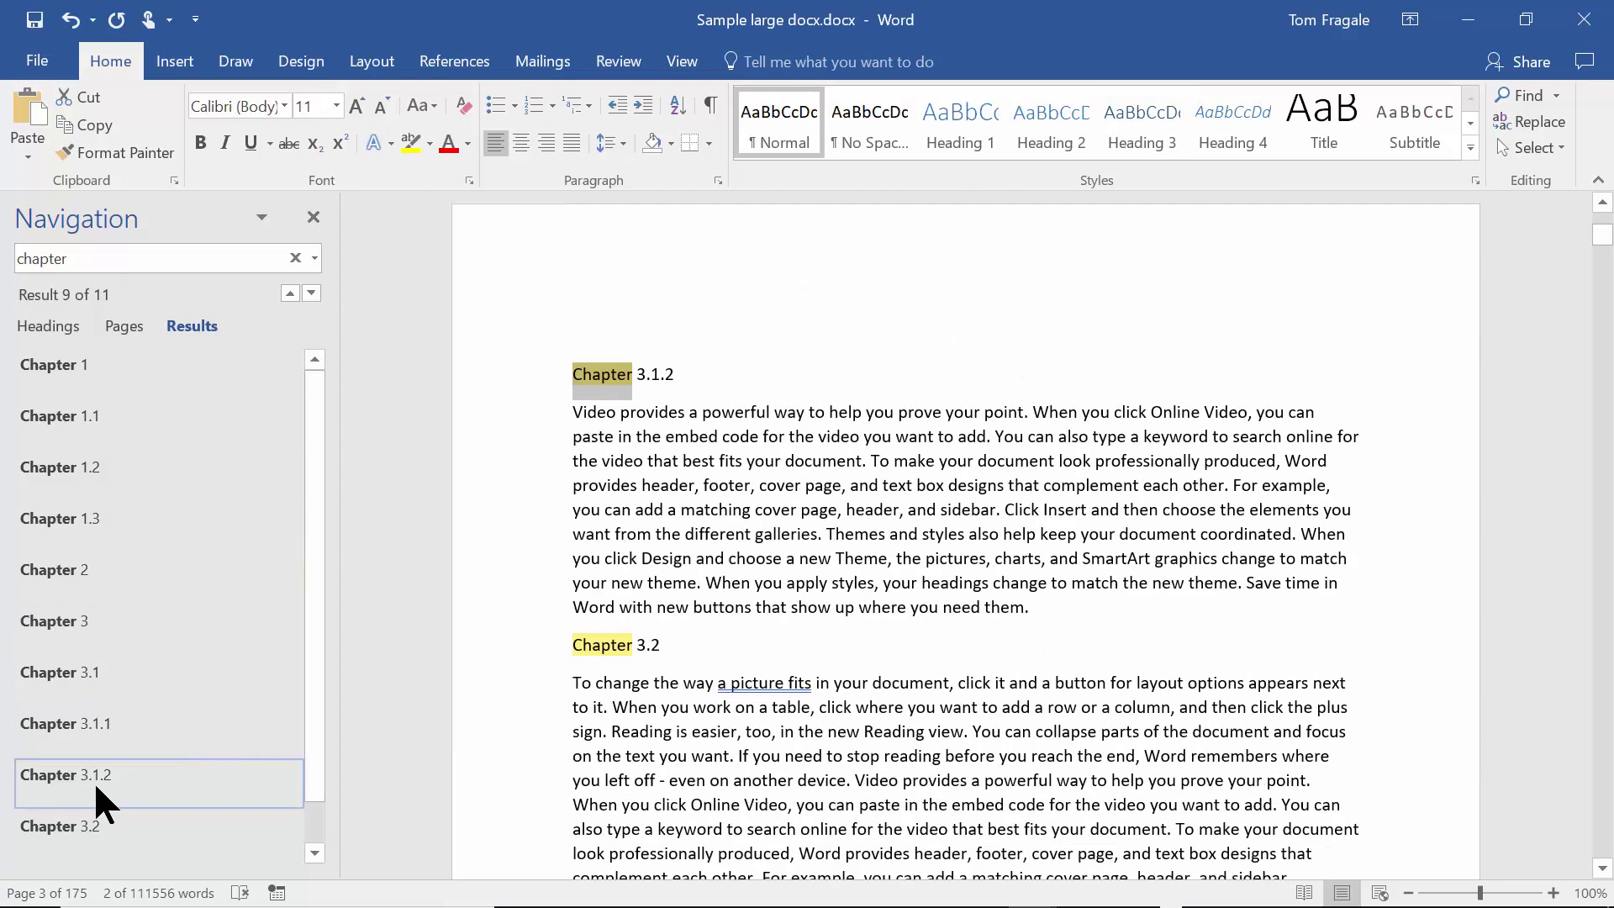
{"action": "left_click", "coordinate": [562, 341]}
{"action": "left_click", "coordinate": [1128, 133]}
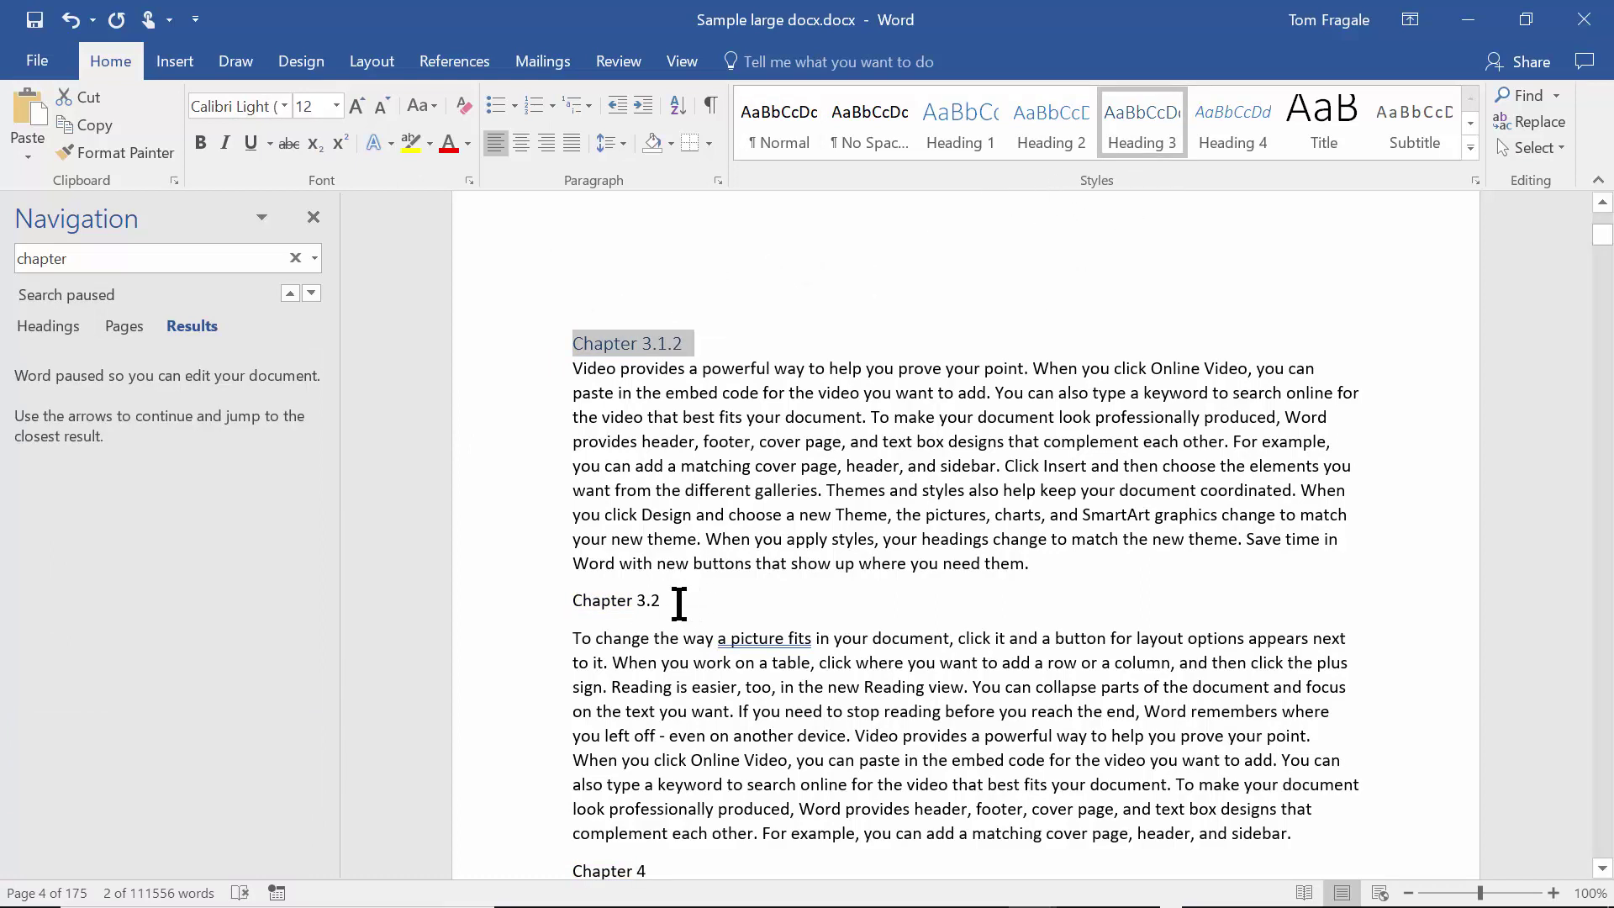
{"action": "left_click", "coordinate": [564, 600]}
{"action": "left_click", "coordinate": [1052, 128]}
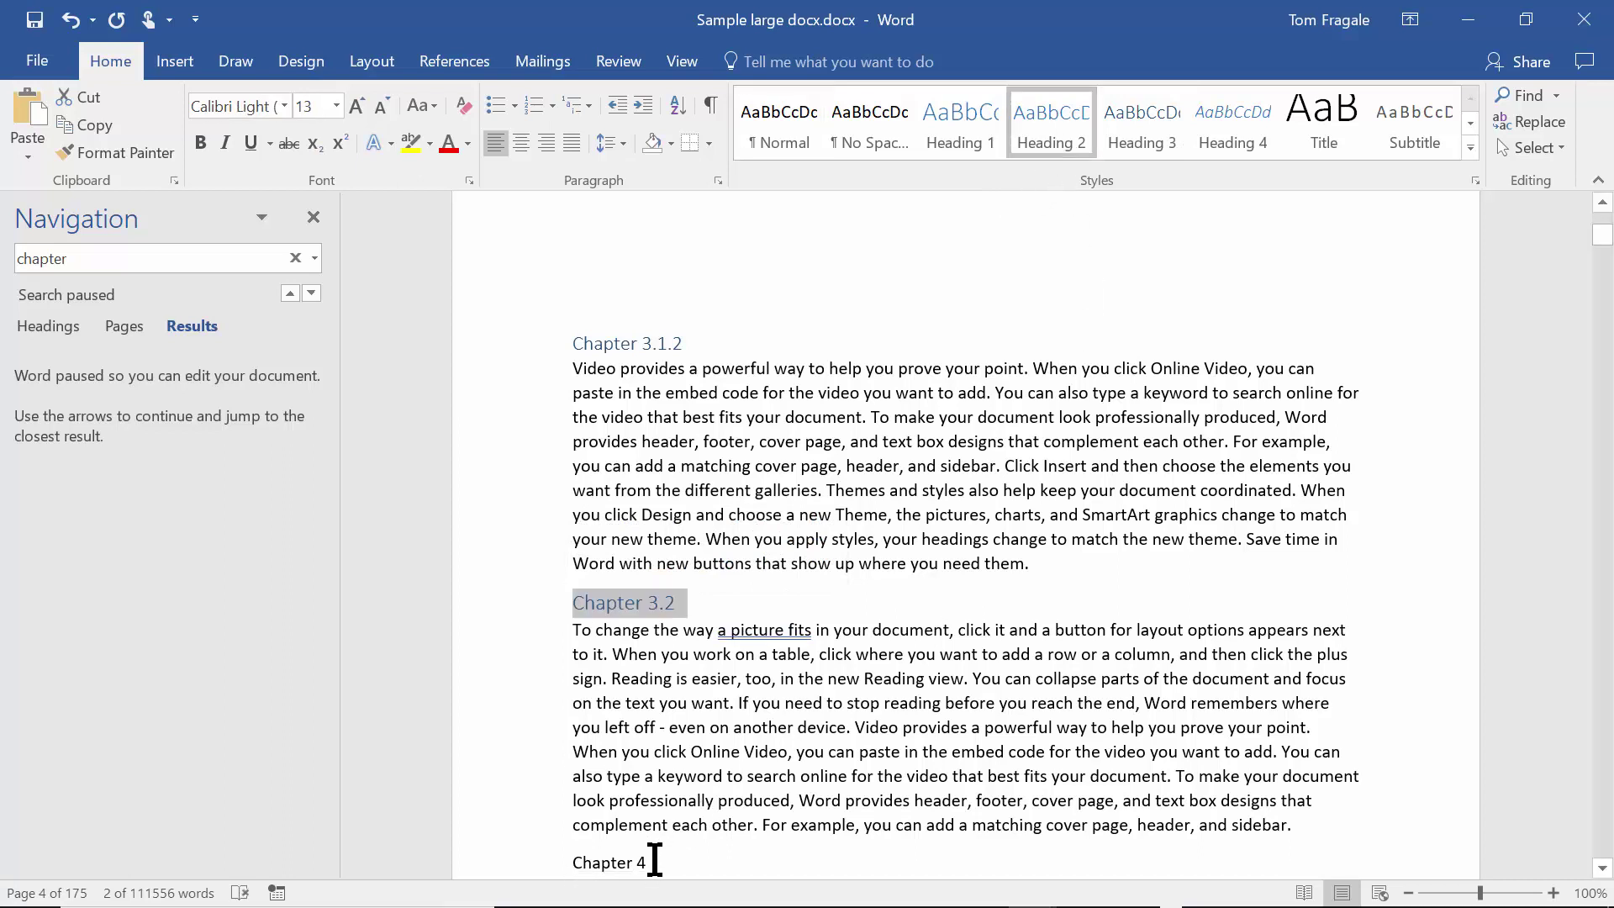
- Make Chapter 4 a Heading 1 and scroll back to Chapter 1 at the top
{"action": "left_click", "coordinate": [566, 859]}
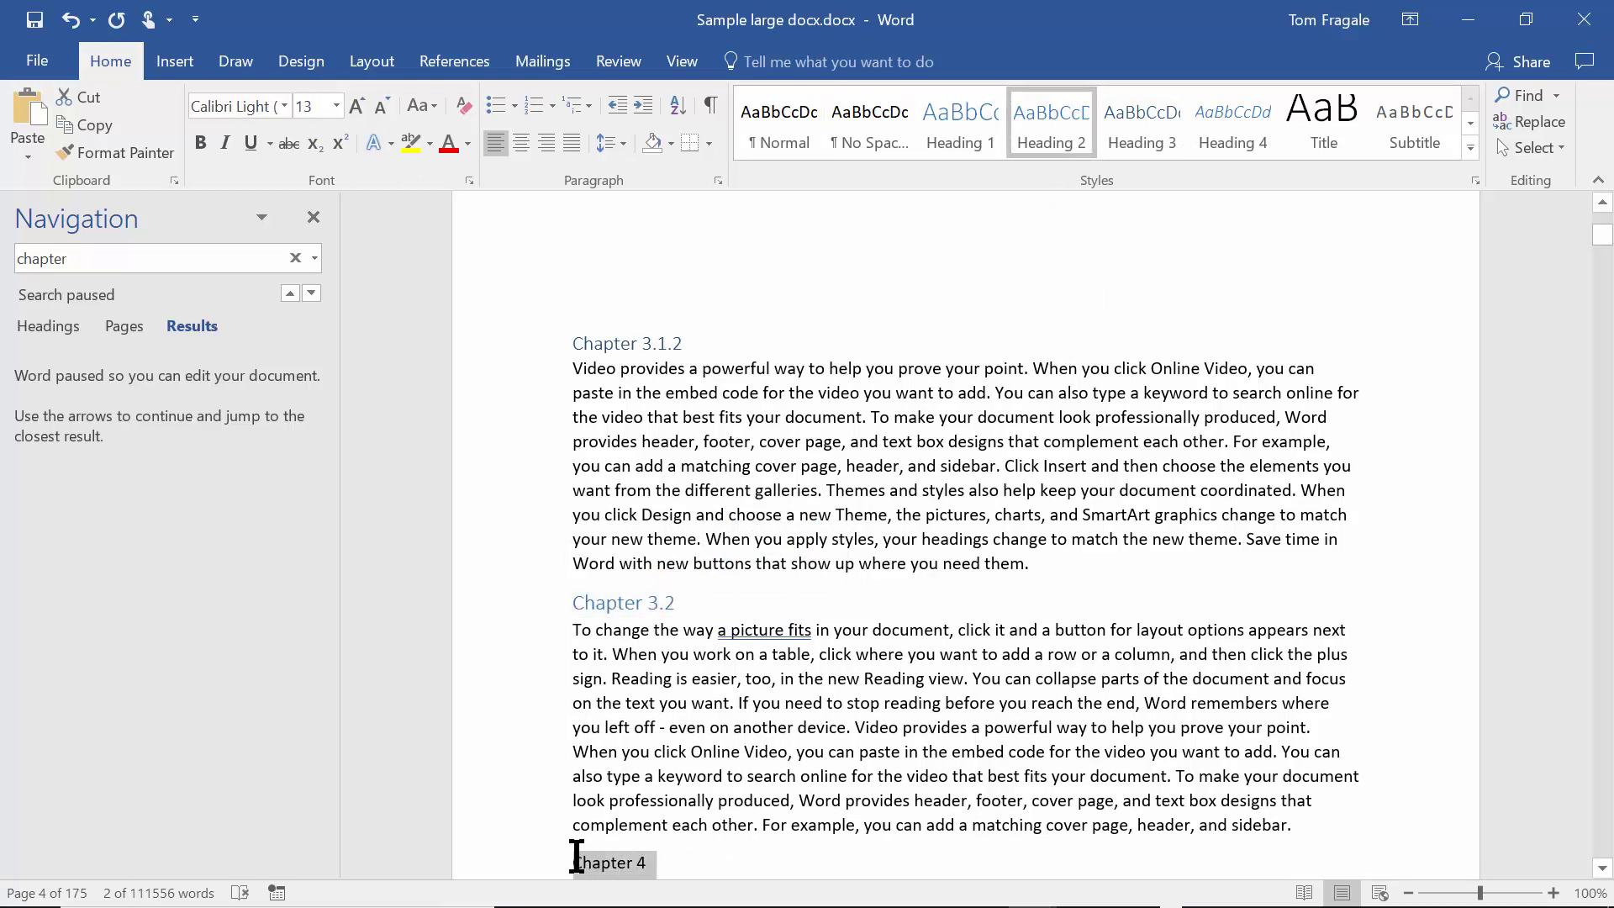
{"action": "left_click", "coordinate": [957, 139]}
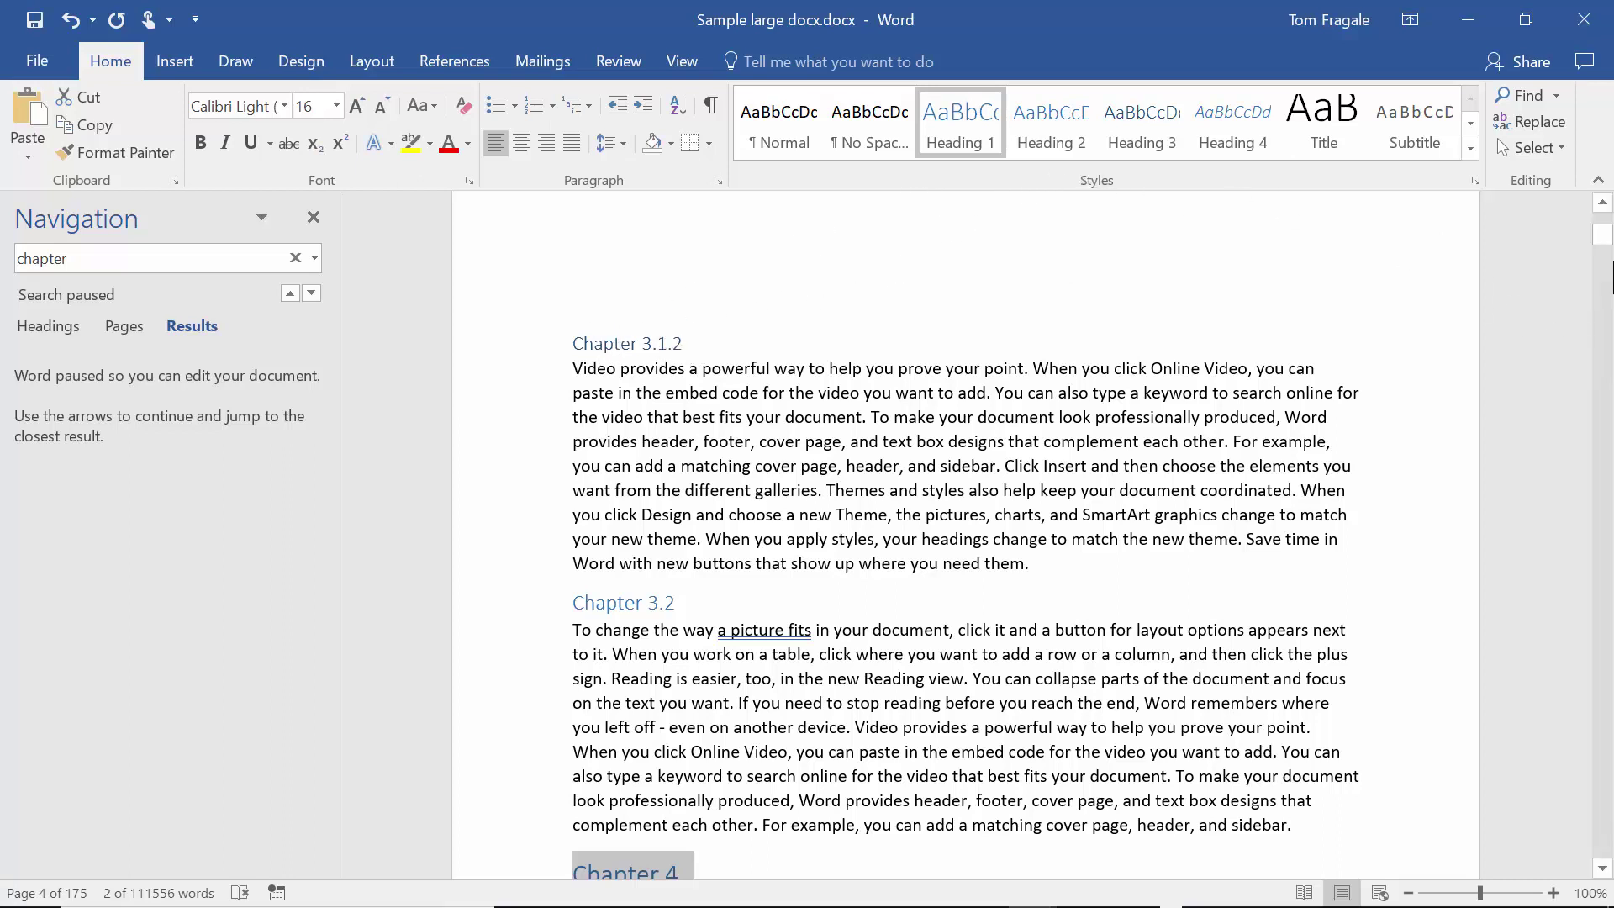
{"action": "left_click_drag", "start_coordinate": [1601, 242], "coordinate": [1606, 212]}
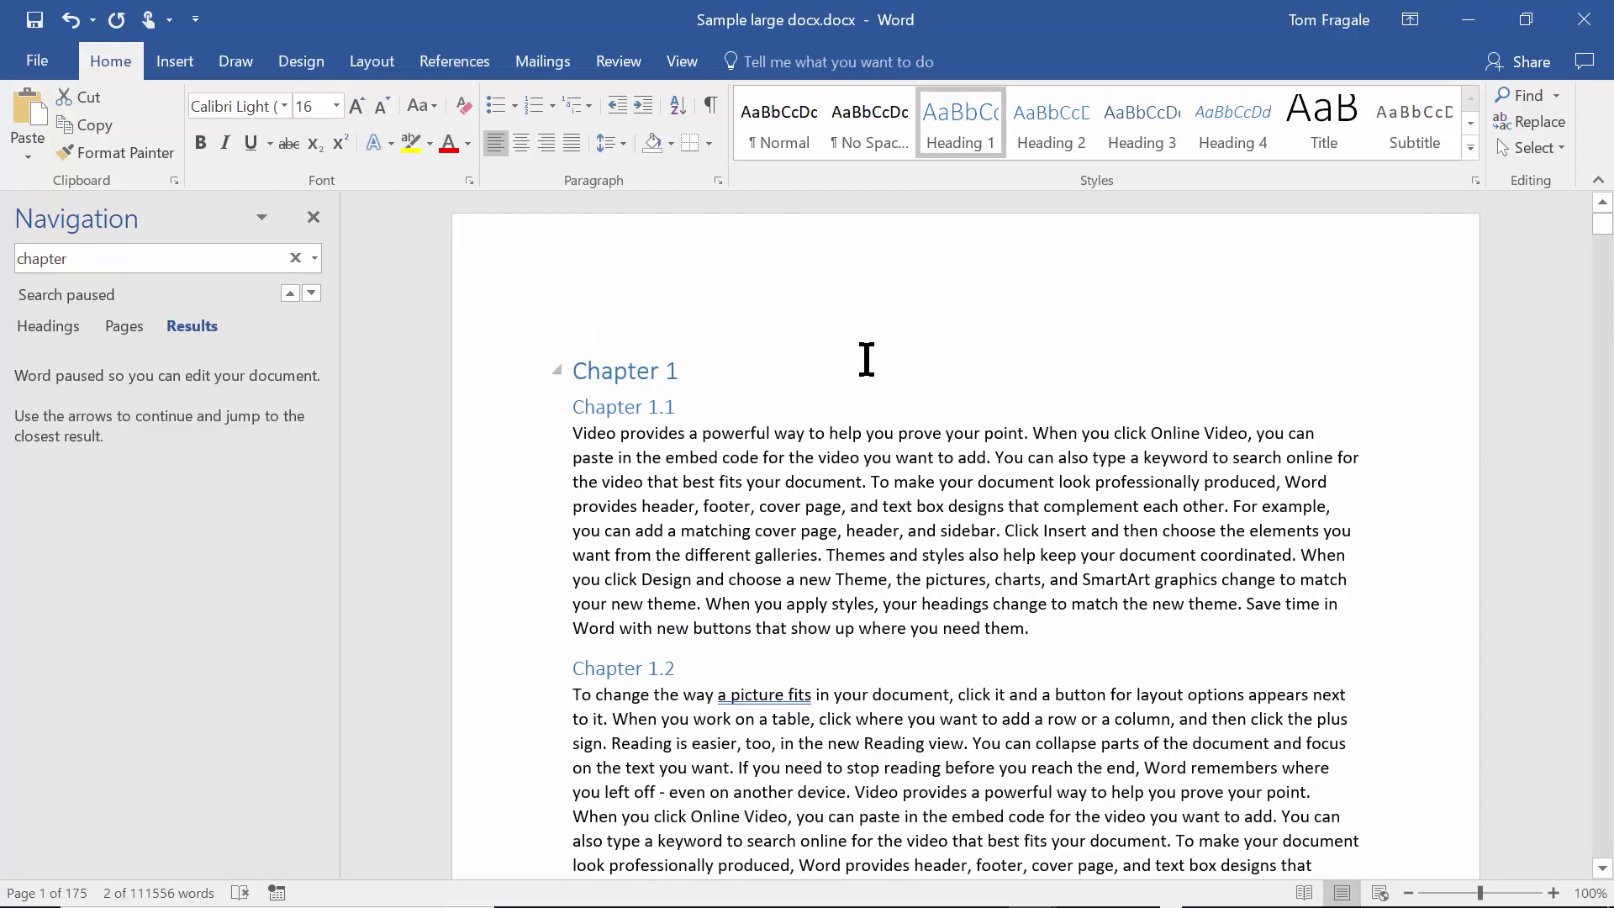
- Insert a blank page before Chapter 1 using Insert > Blank Page and click into it
{"action": "left_click", "coordinate": [572, 372]}
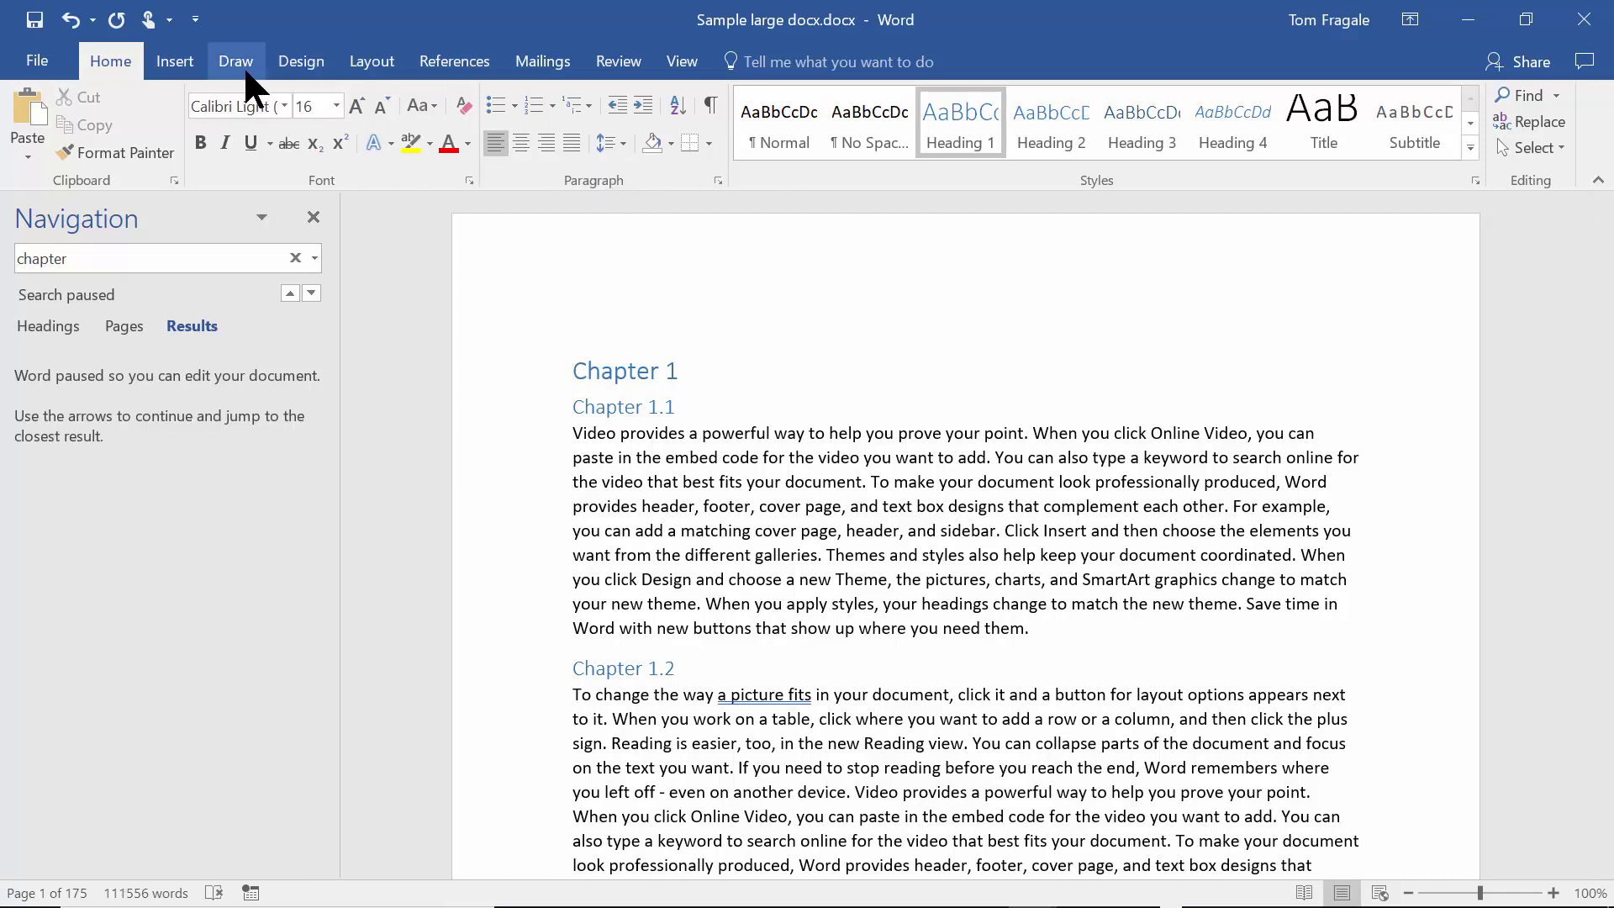
{"action": "left_click", "coordinate": [182, 60]}
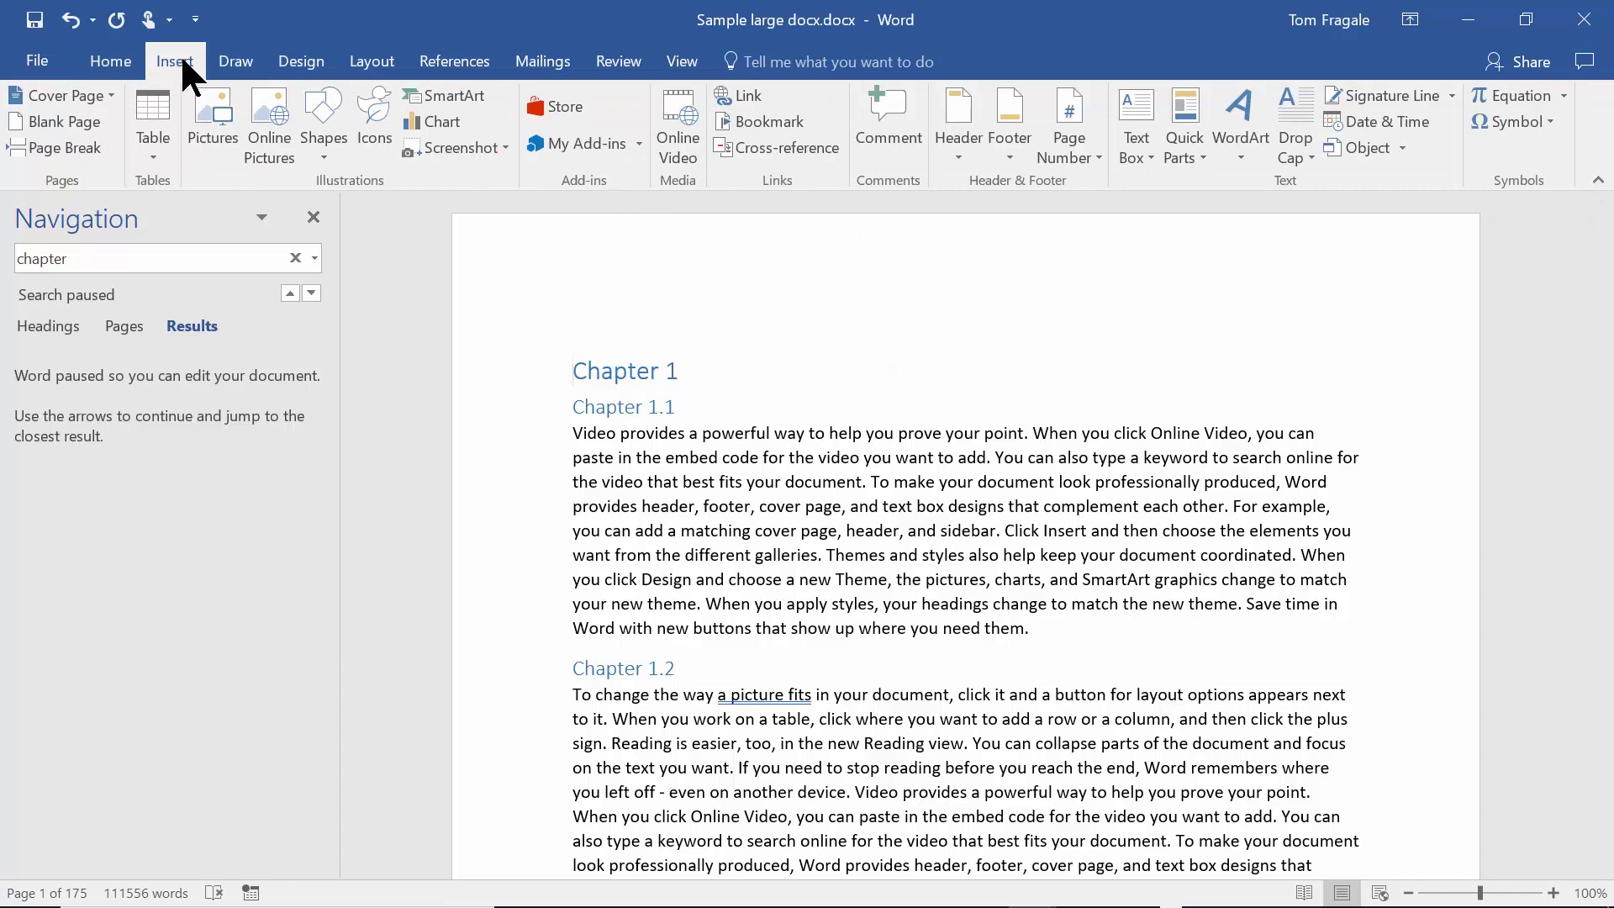
{"action": "left_click", "coordinate": [54, 124]}
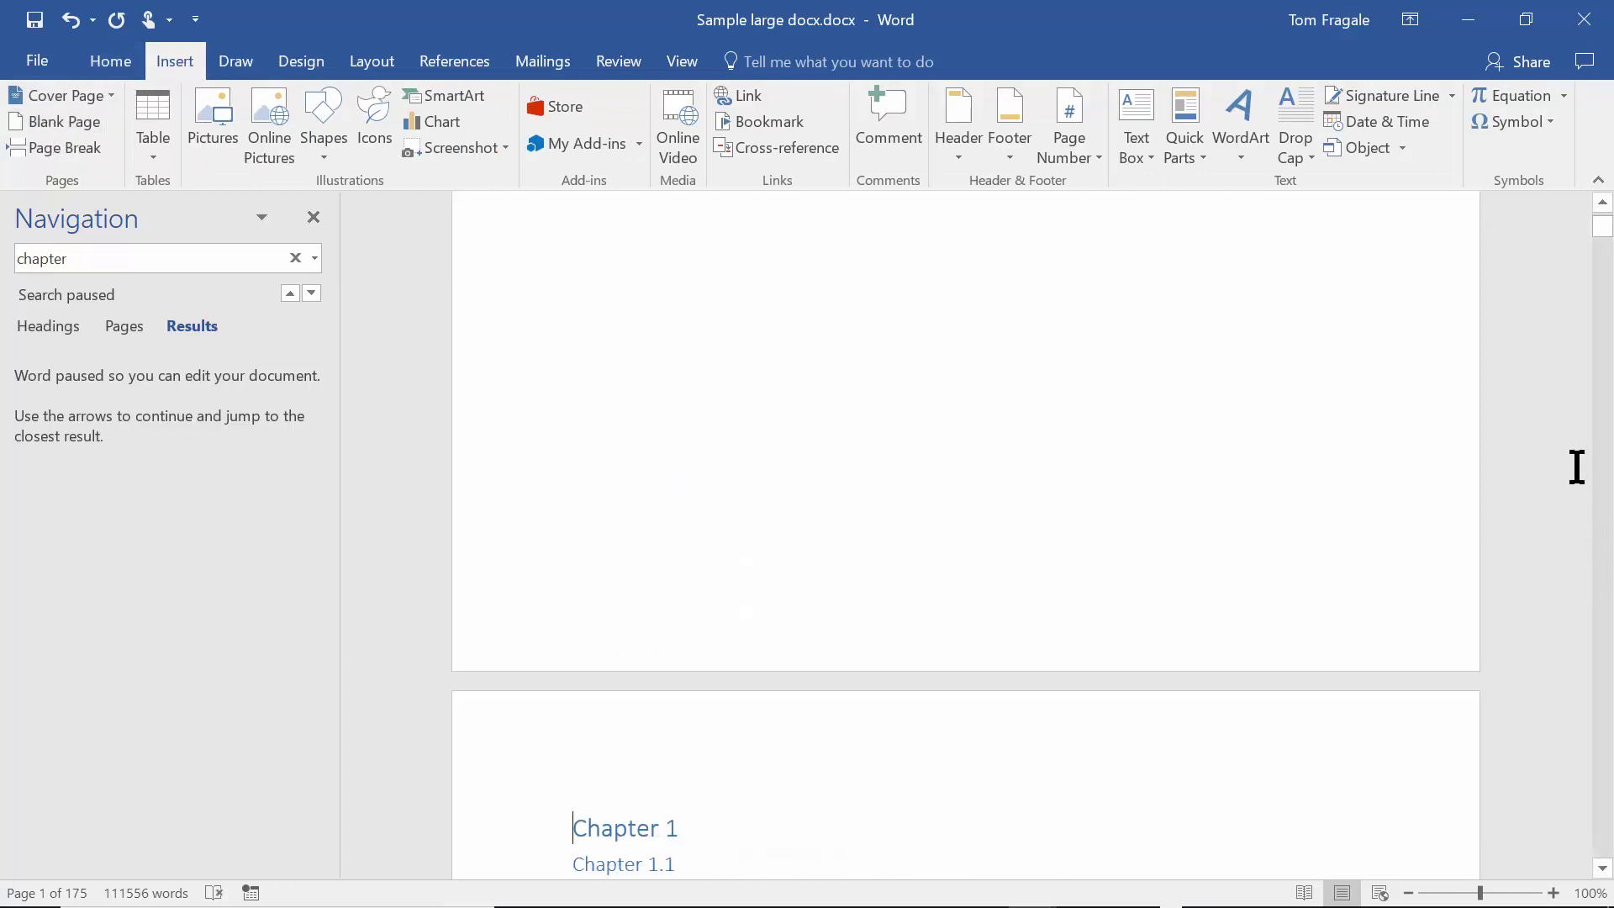
{"action": "left_click_drag", "start_coordinate": [1604, 228], "coordinate": [1604, 232]}
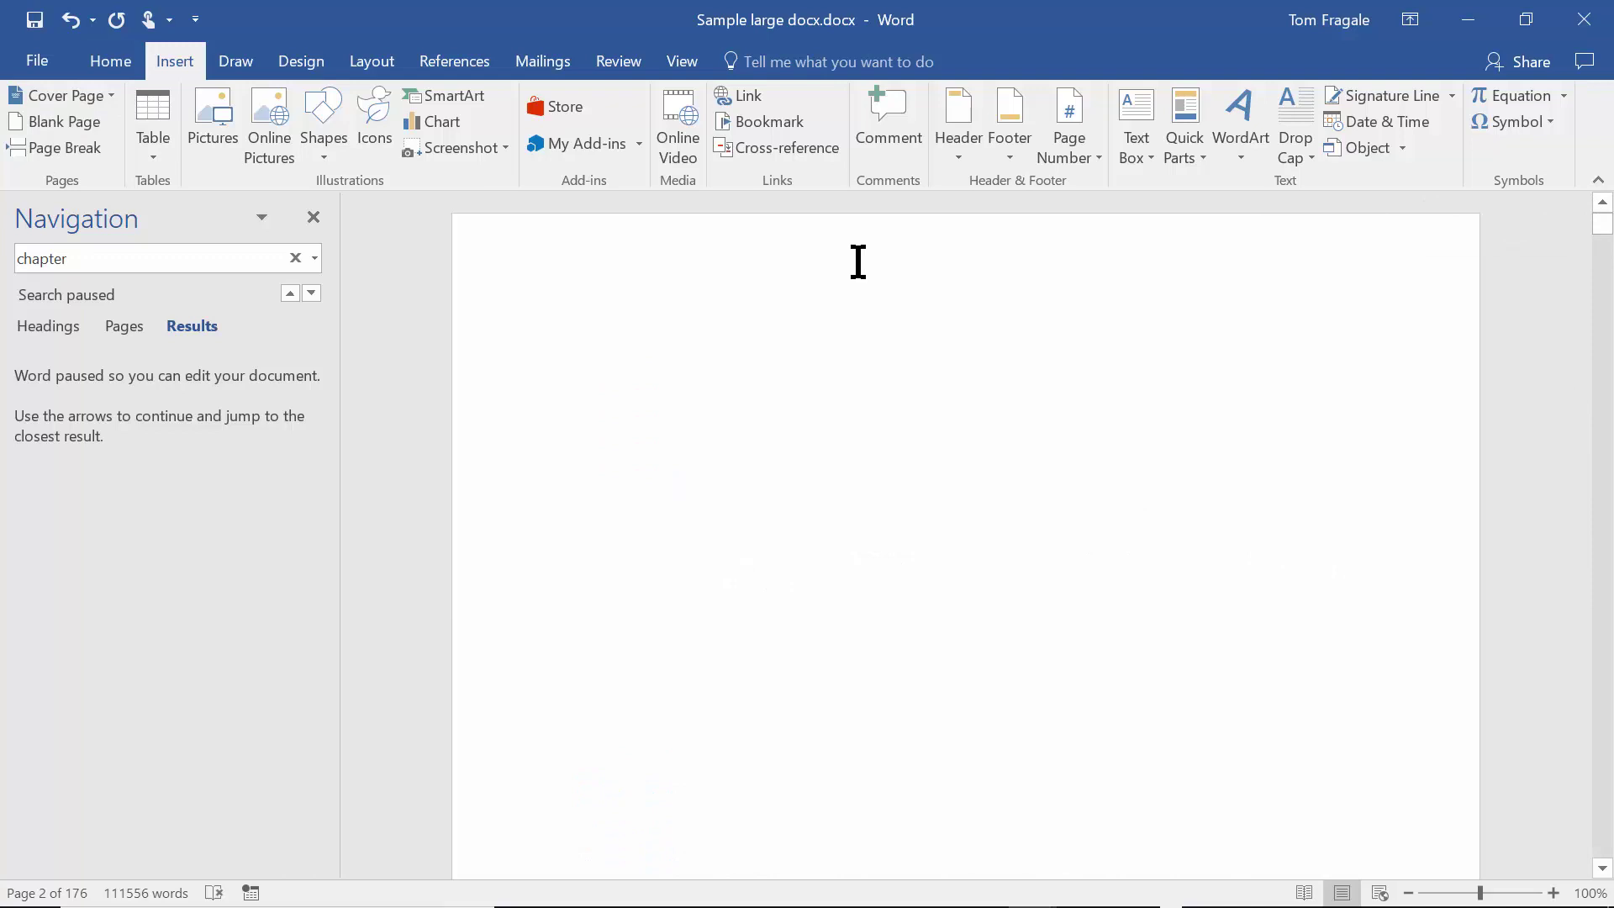
{"action": "left_click", "coordinate": [896, 350]}
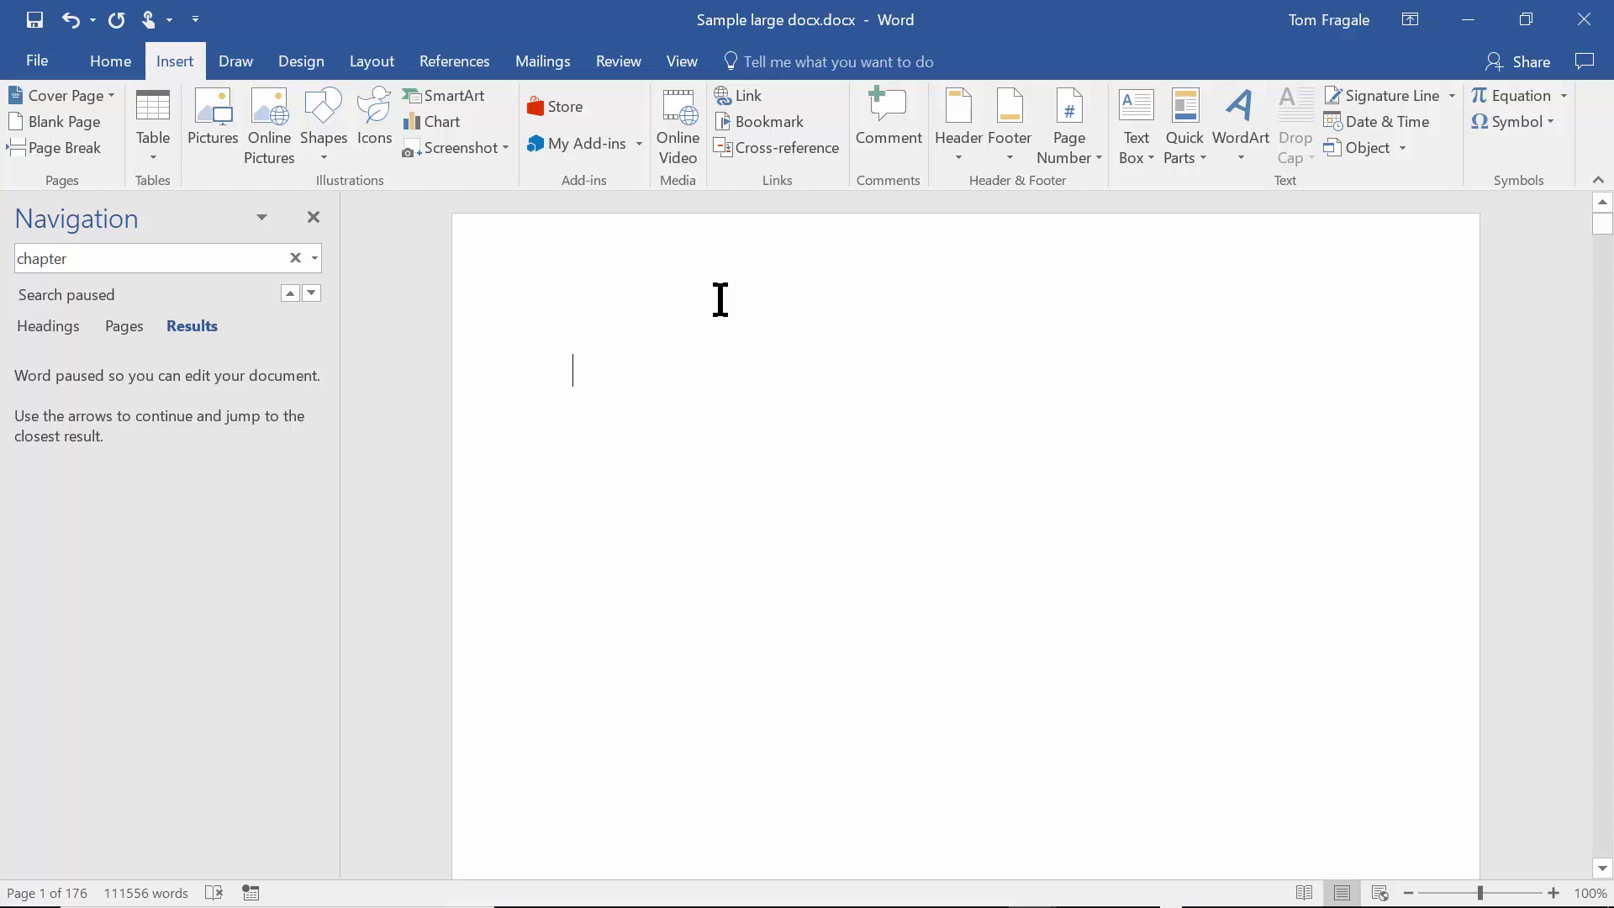
- Insert Automatic Table 1 contents on the blank first page and follow its Chapter 3.2 entry
{"action": "left_click", "coordinate": [454, 61]}
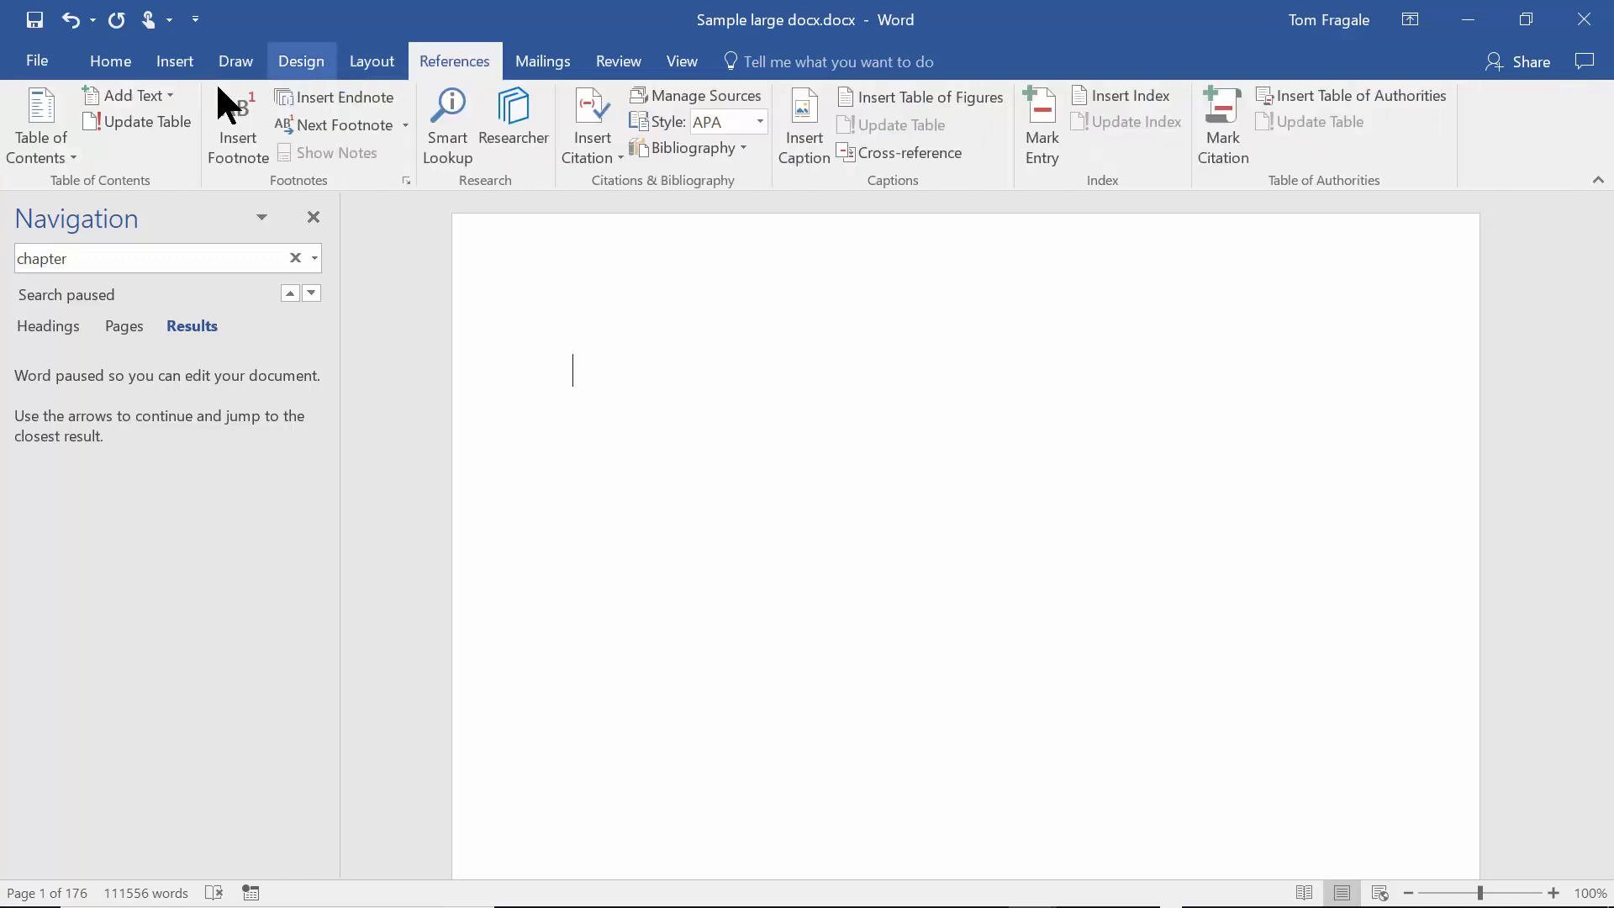
{"action": "left_click", "coordinate": [34, 151]}
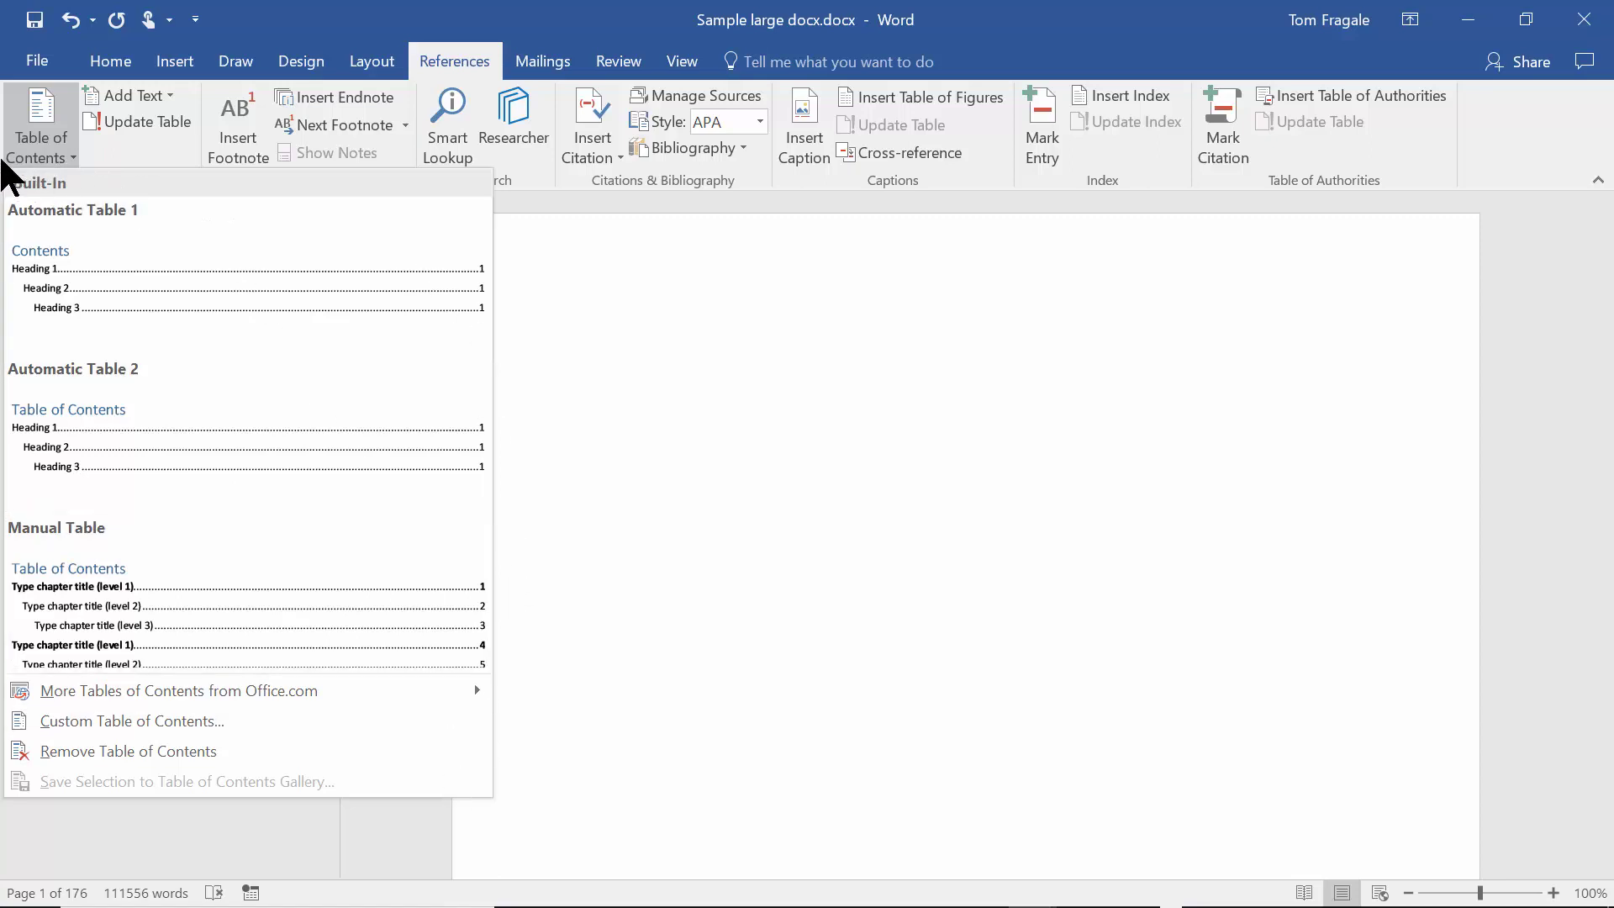
{"action": "left_click", "coordinate": [78, 309]}
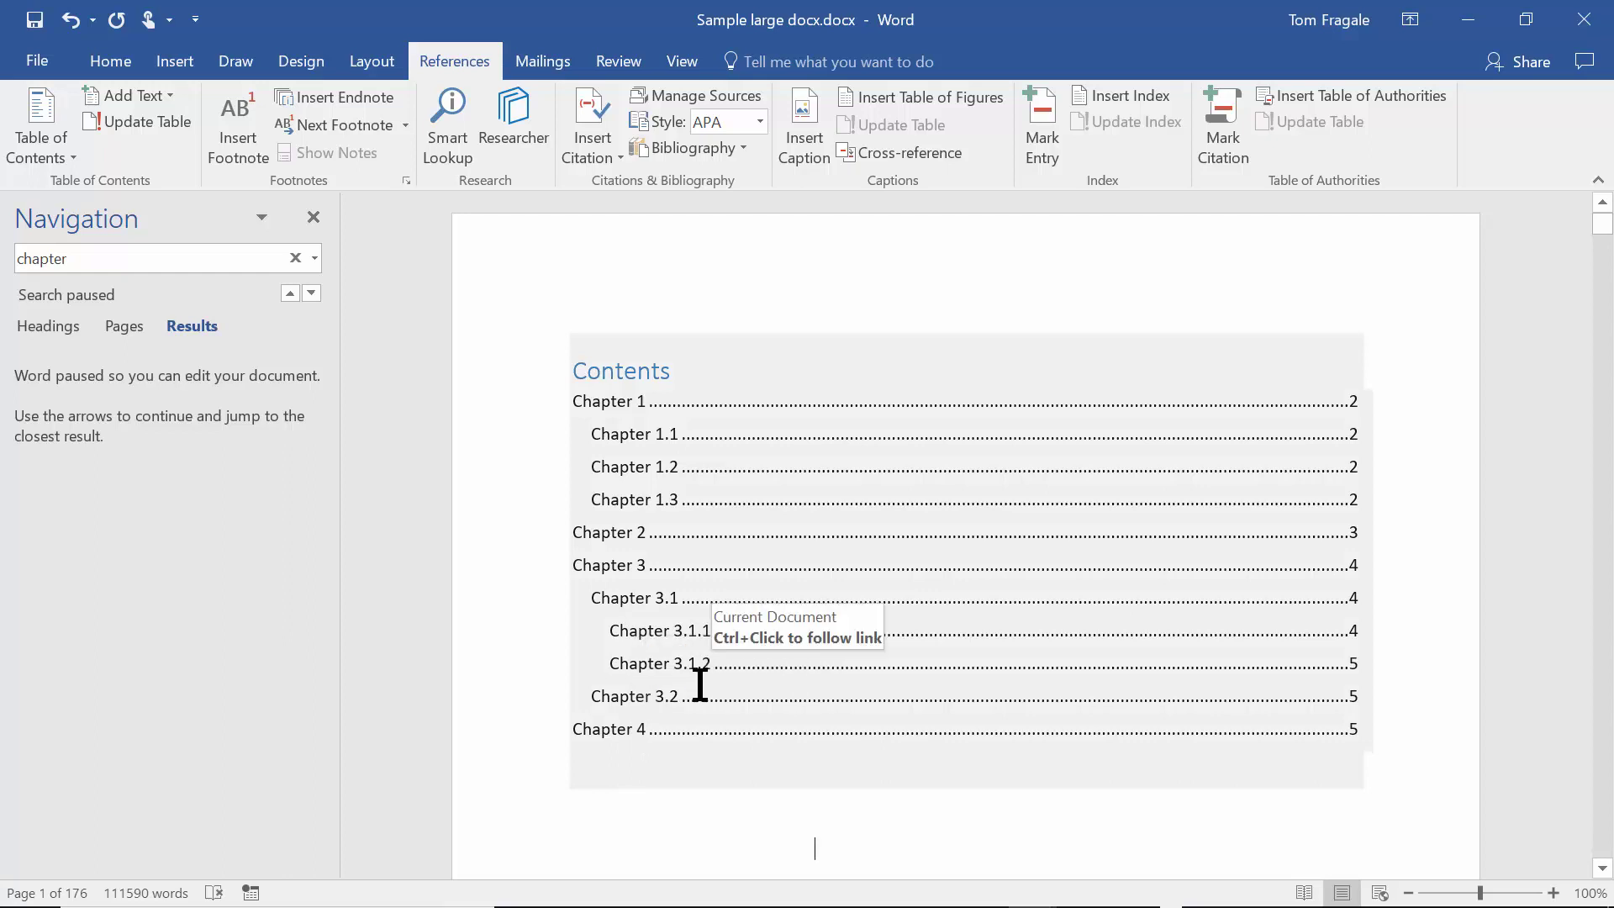
{"action": "left_click", "coordinate": [639, 698], "text": "ctrl"}
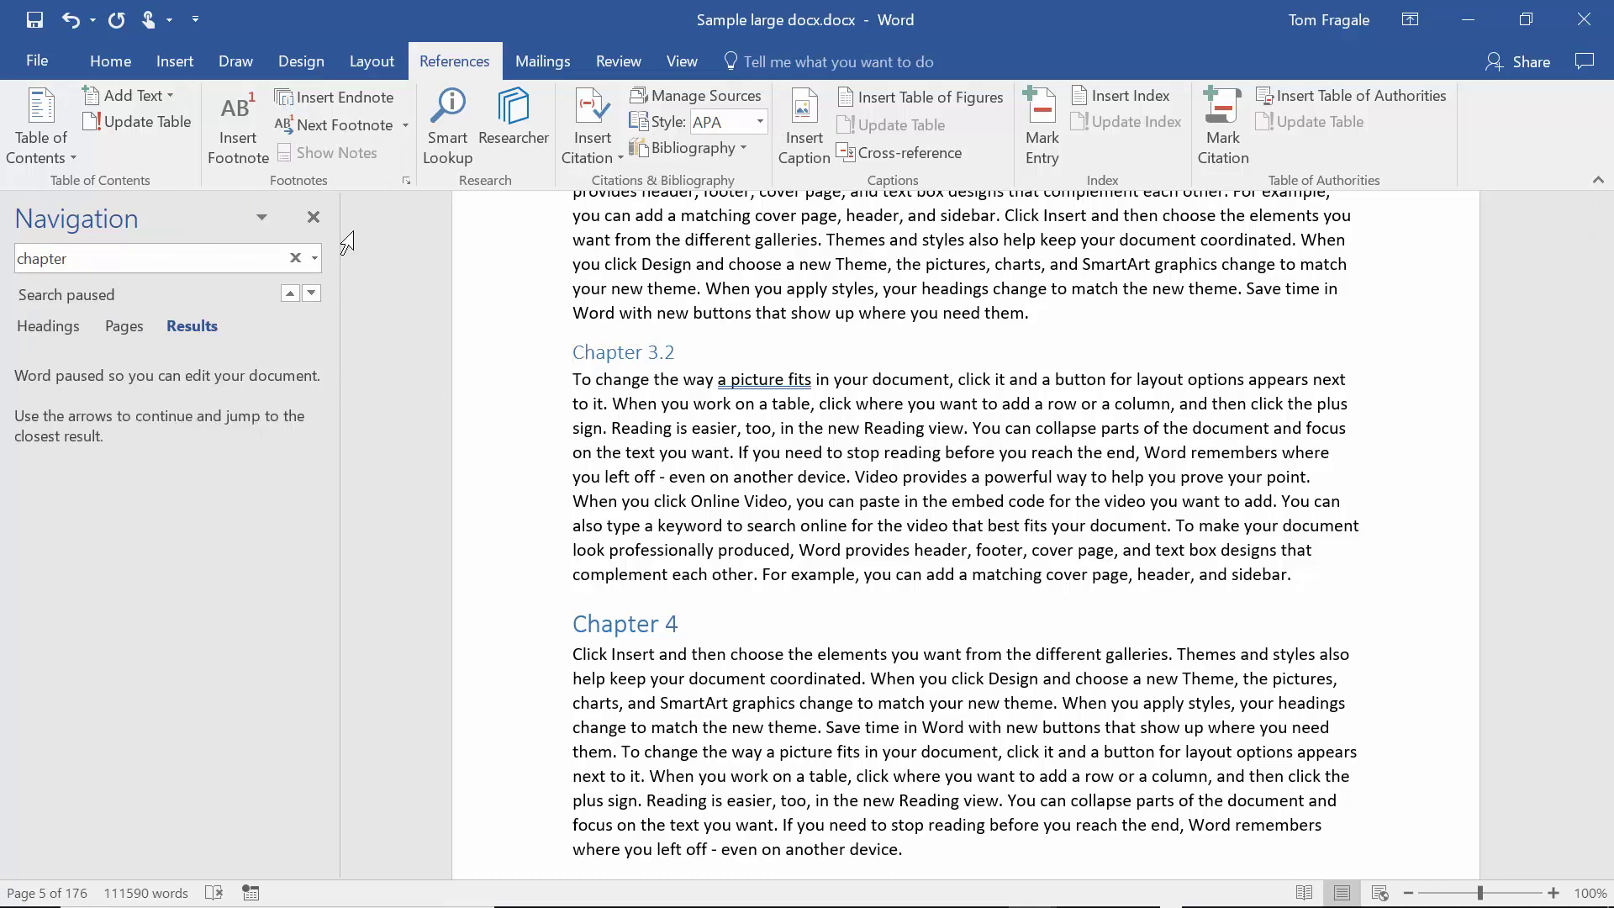
- Show Headings in the Navigation pane and place the cursor after Chapter 4's first paragraph
{"action": "left_click", "coordinate": [685, 55]}
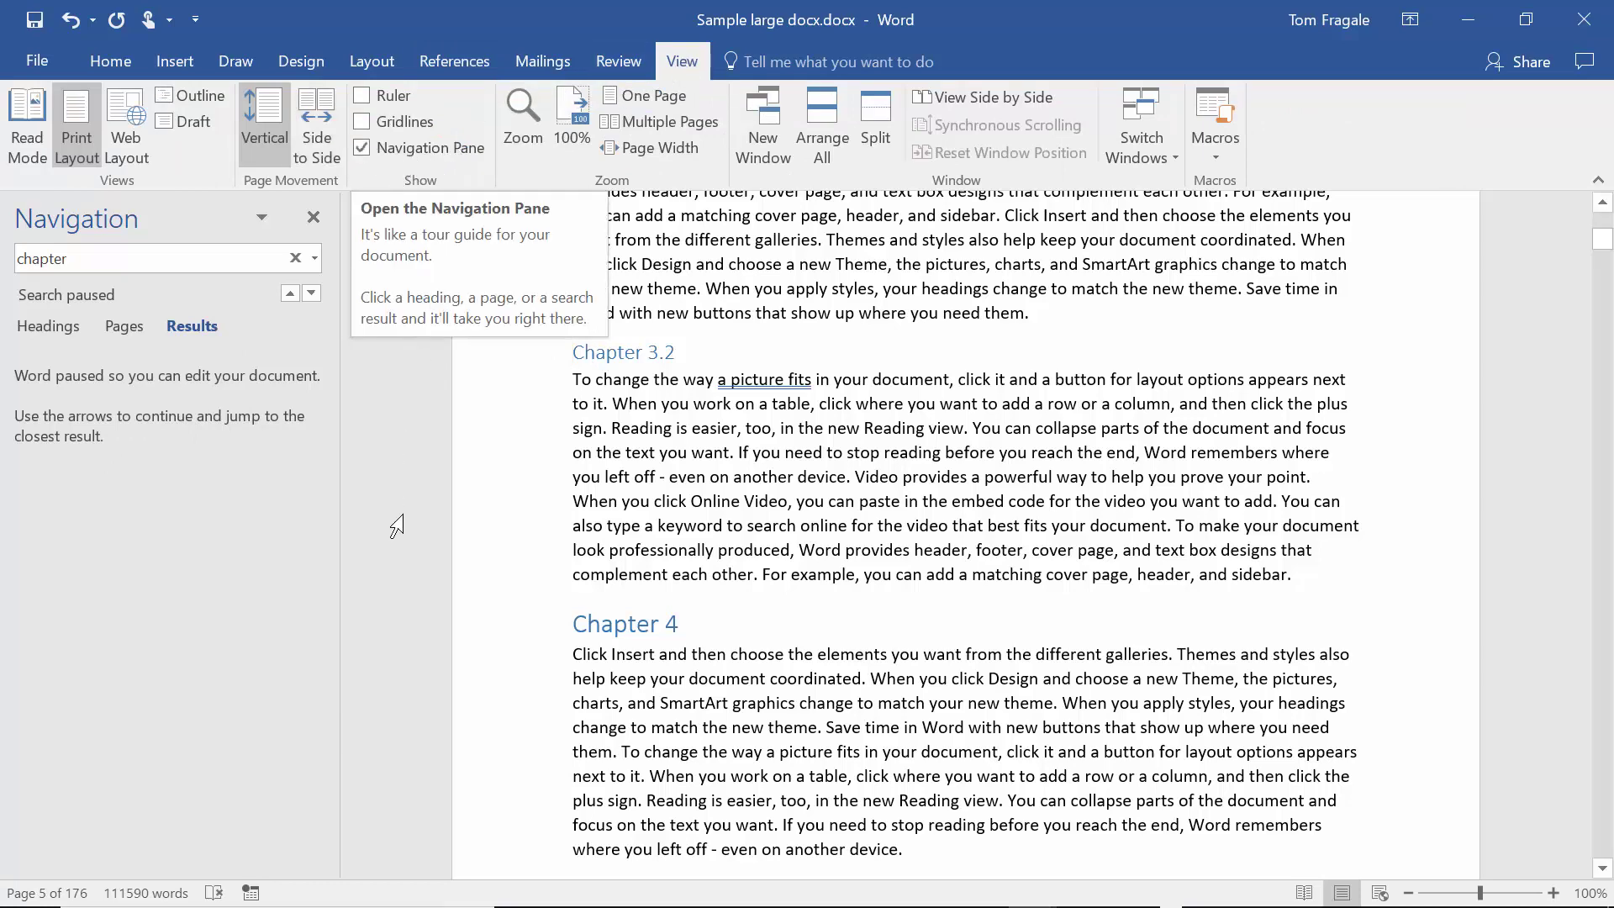
{"action": "left_click", "coordinate": [29, 325]}
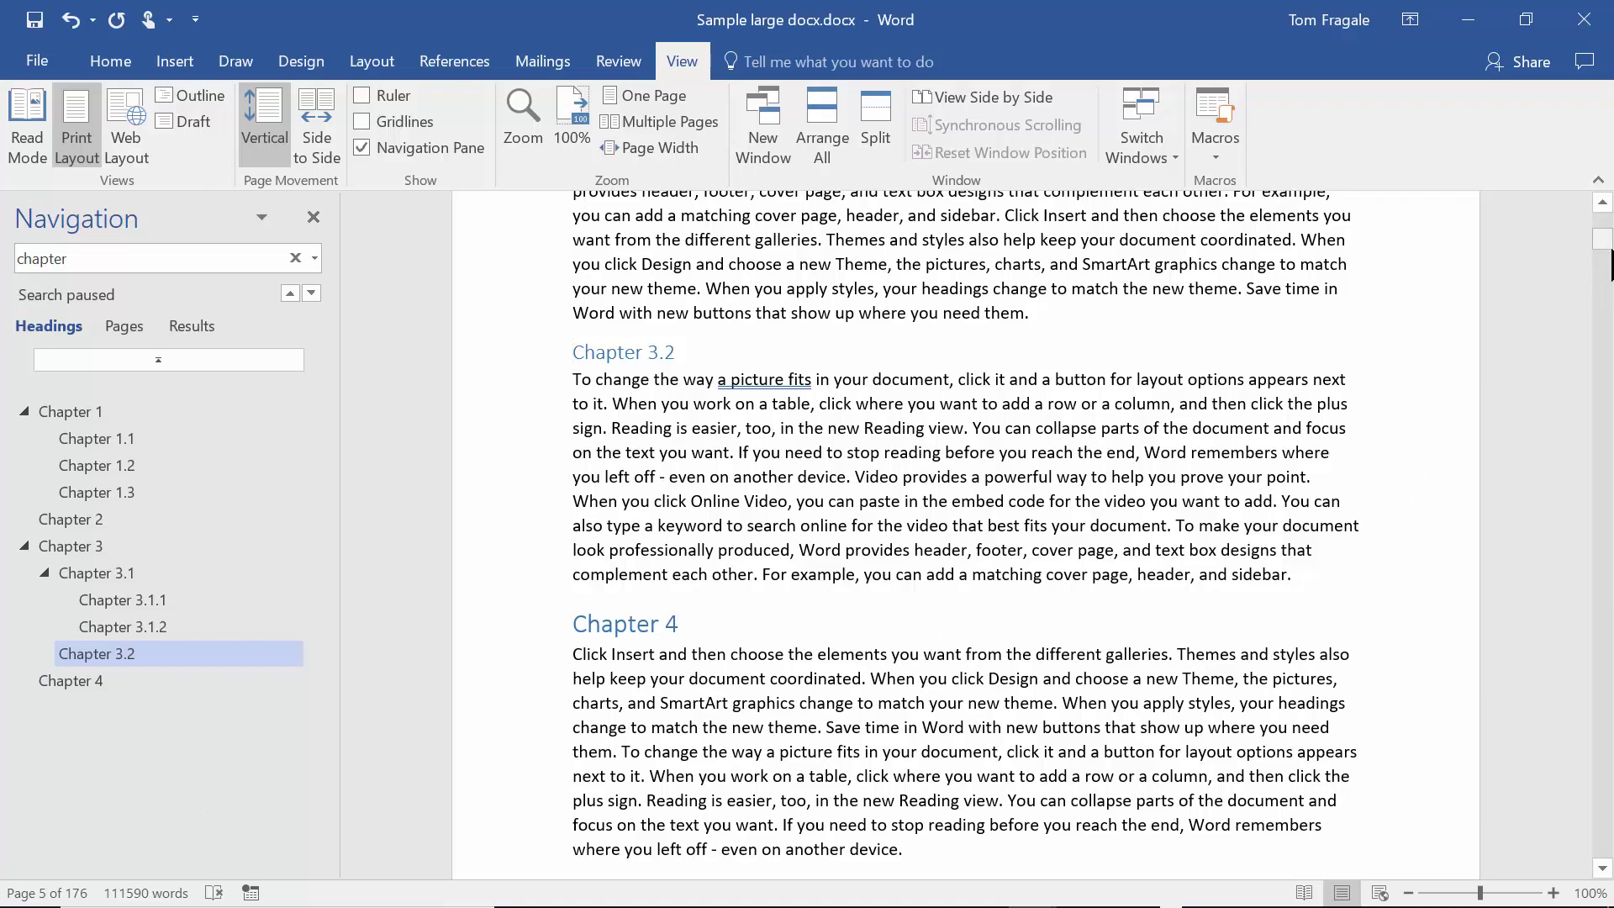
{"action": "left_click_drag", "start_coordinate": [1610, 262], "coordinate": [1610, 263]}
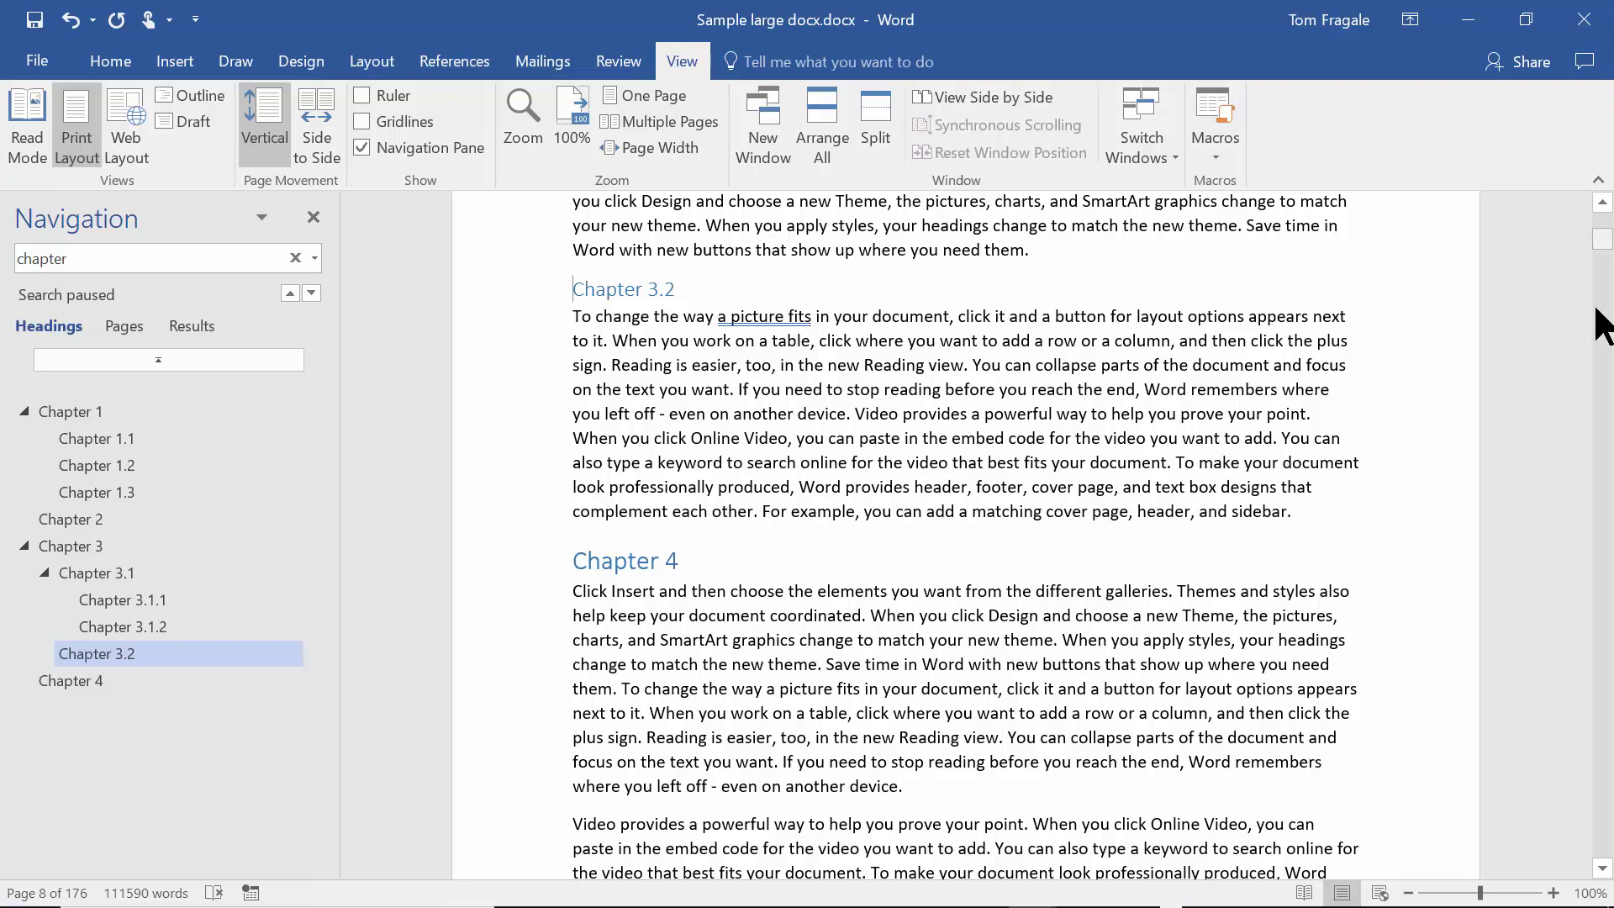
{"action": "left_click_drag", "start_coordinate": [1602, 869], "coordinate": [1602, 869]}
{"action": "left_click", "coordinate": [969, 424]}
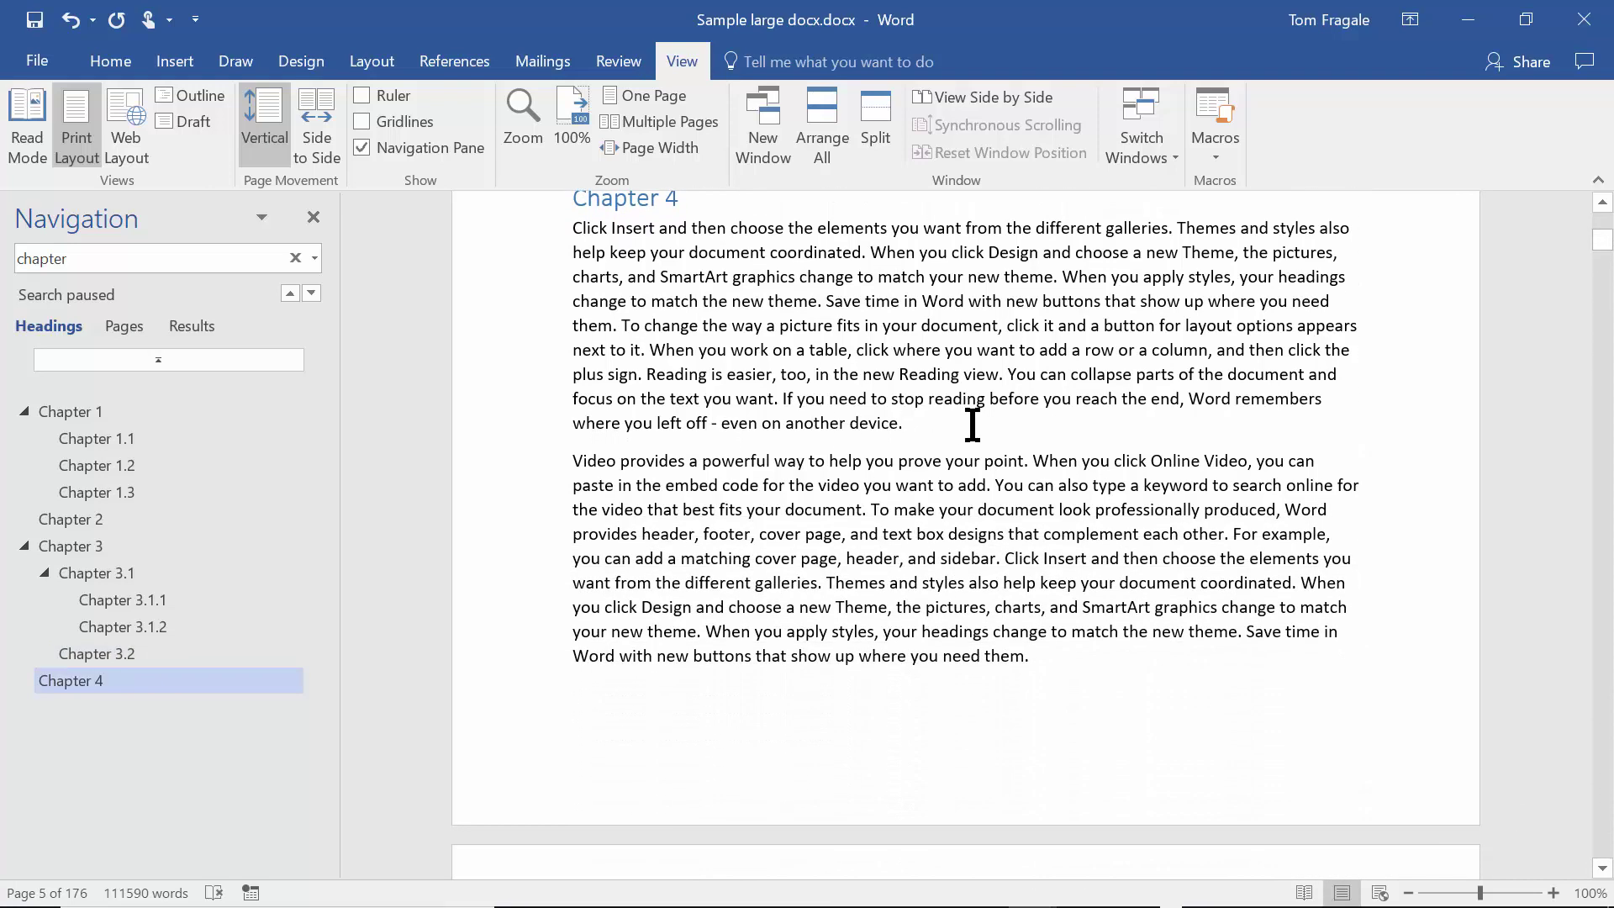
- Add a 'Chapter 5' line after Chapter 4's paragraph and style it Heading 1
{"action": "key", "text": "Return"}
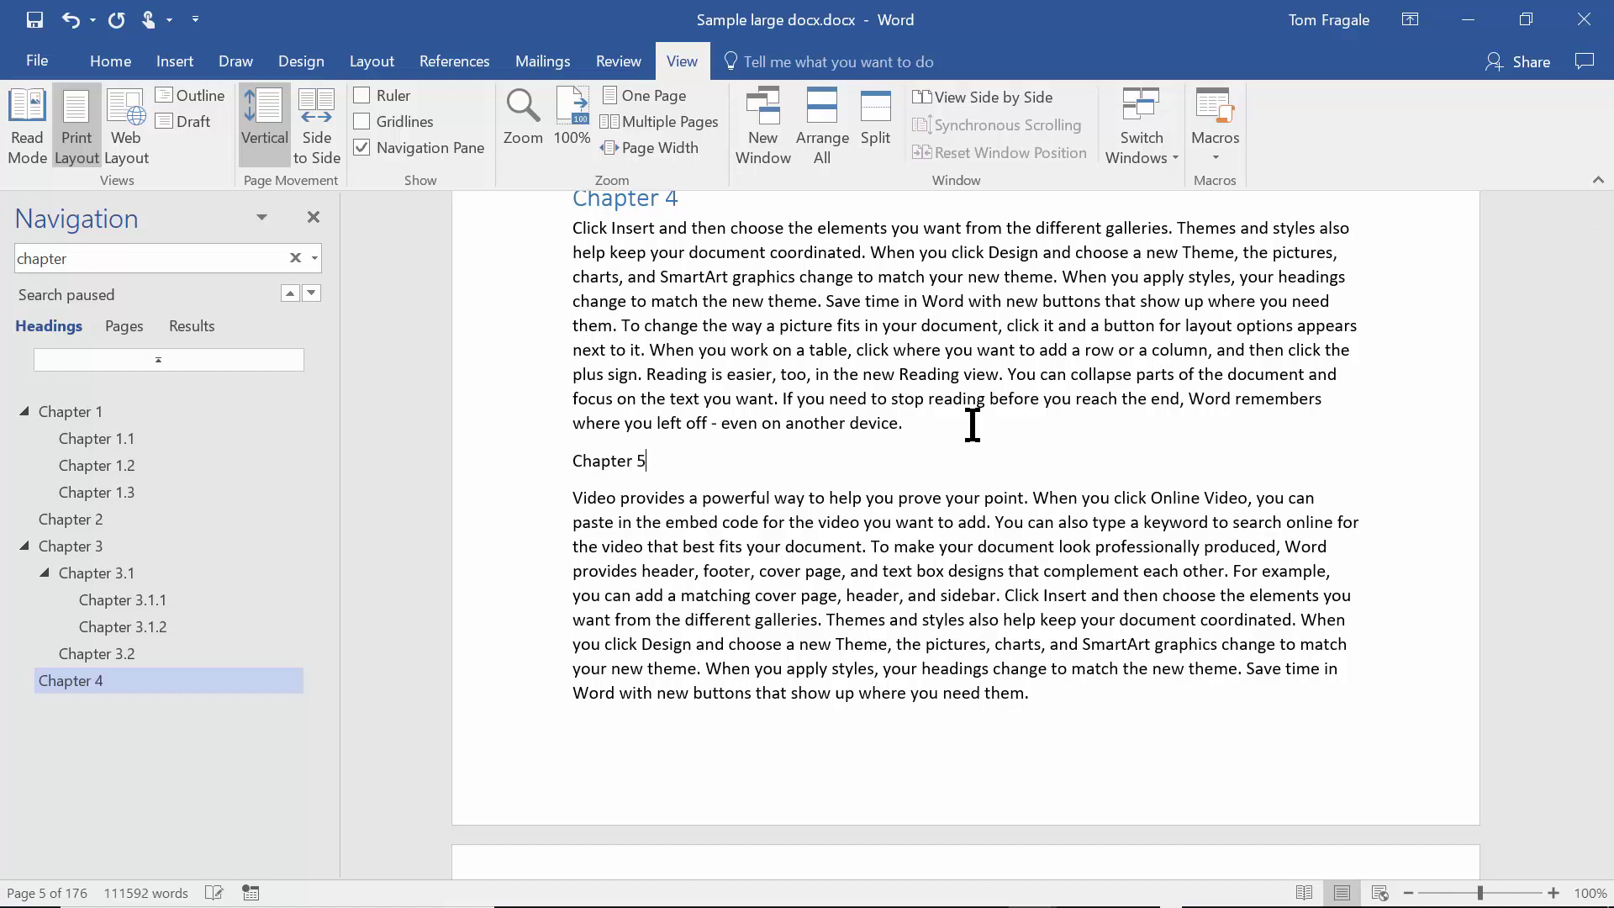
{"action": "left_click_drag", "start_coordinate": [645, 461], "coordinate": [573, 461]}
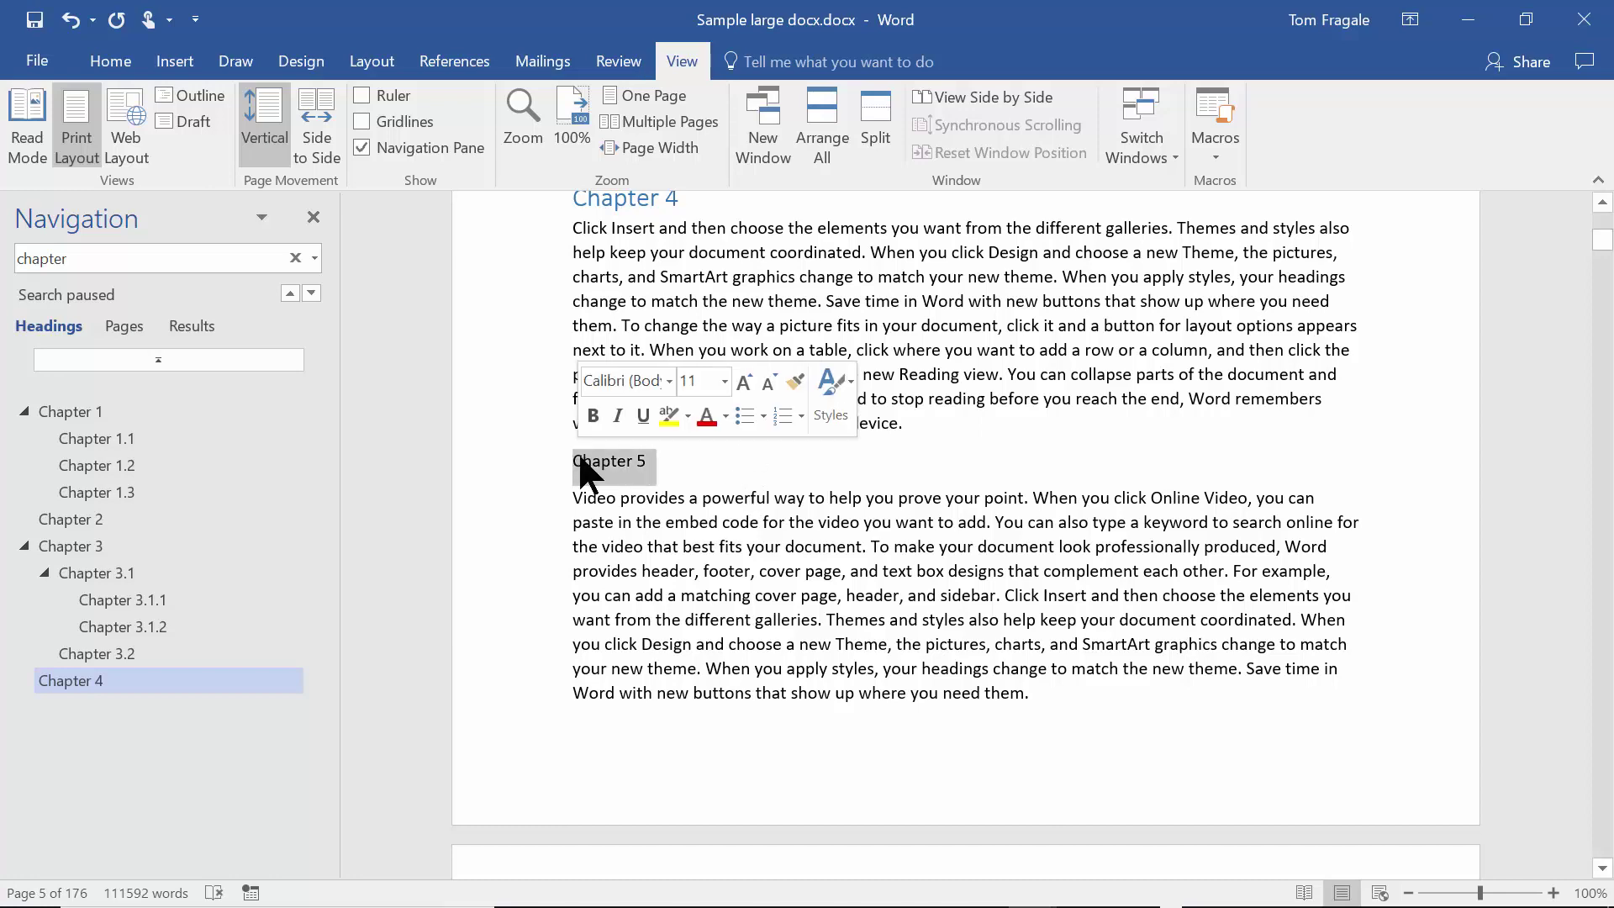
{"action": "left_click", "coordinate": [107, 62]}
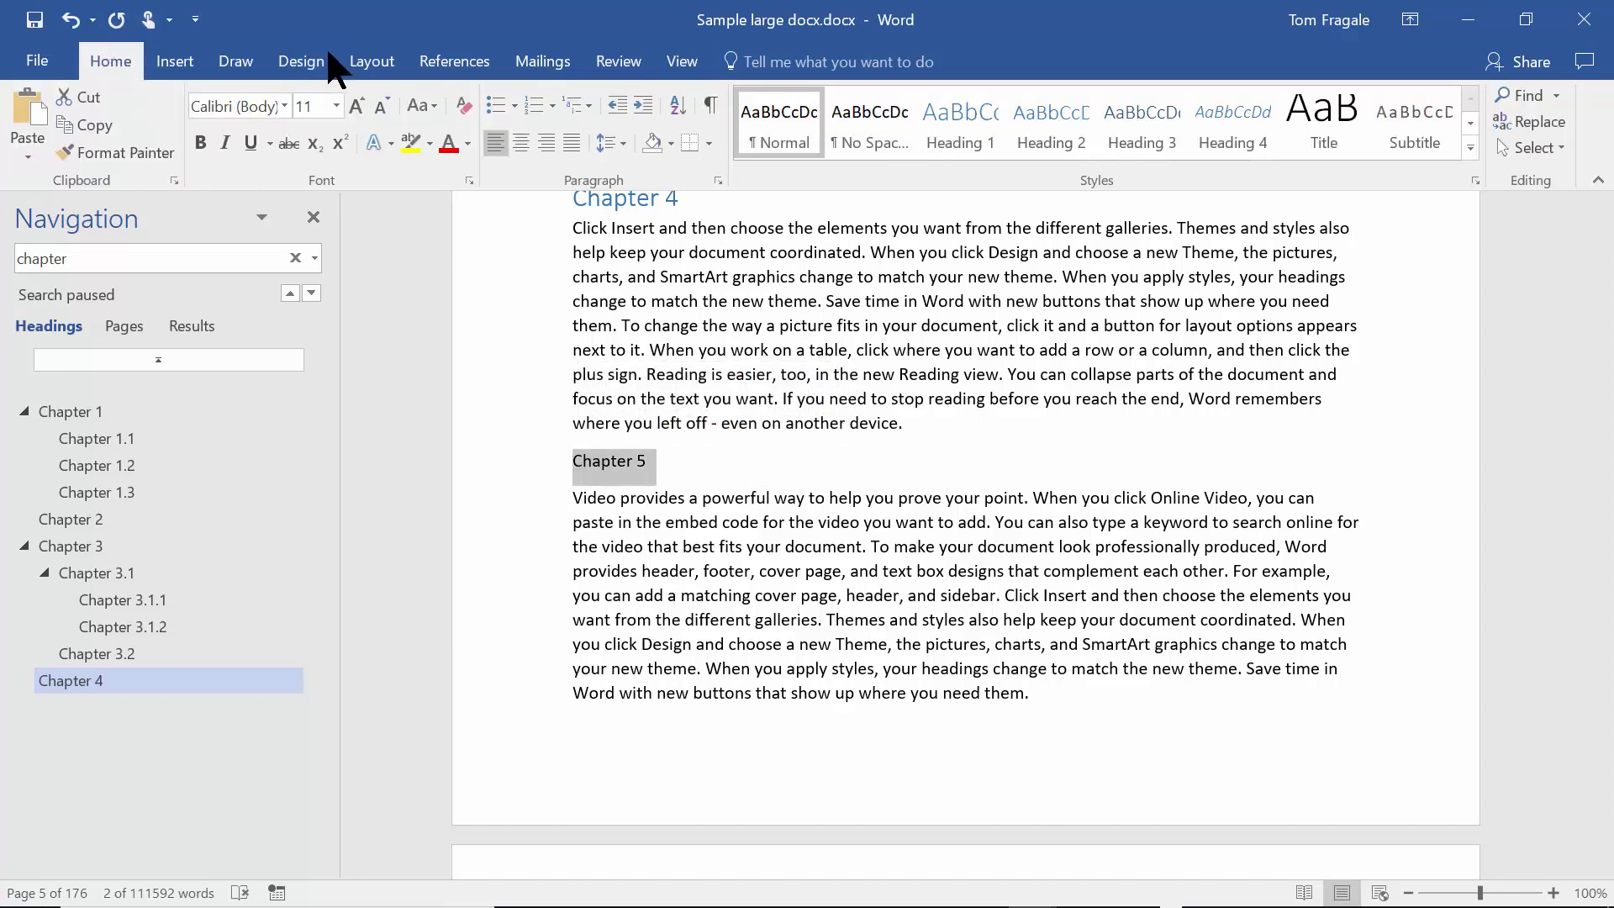
{"action": "left_click", "coordinate": [931, 145]}
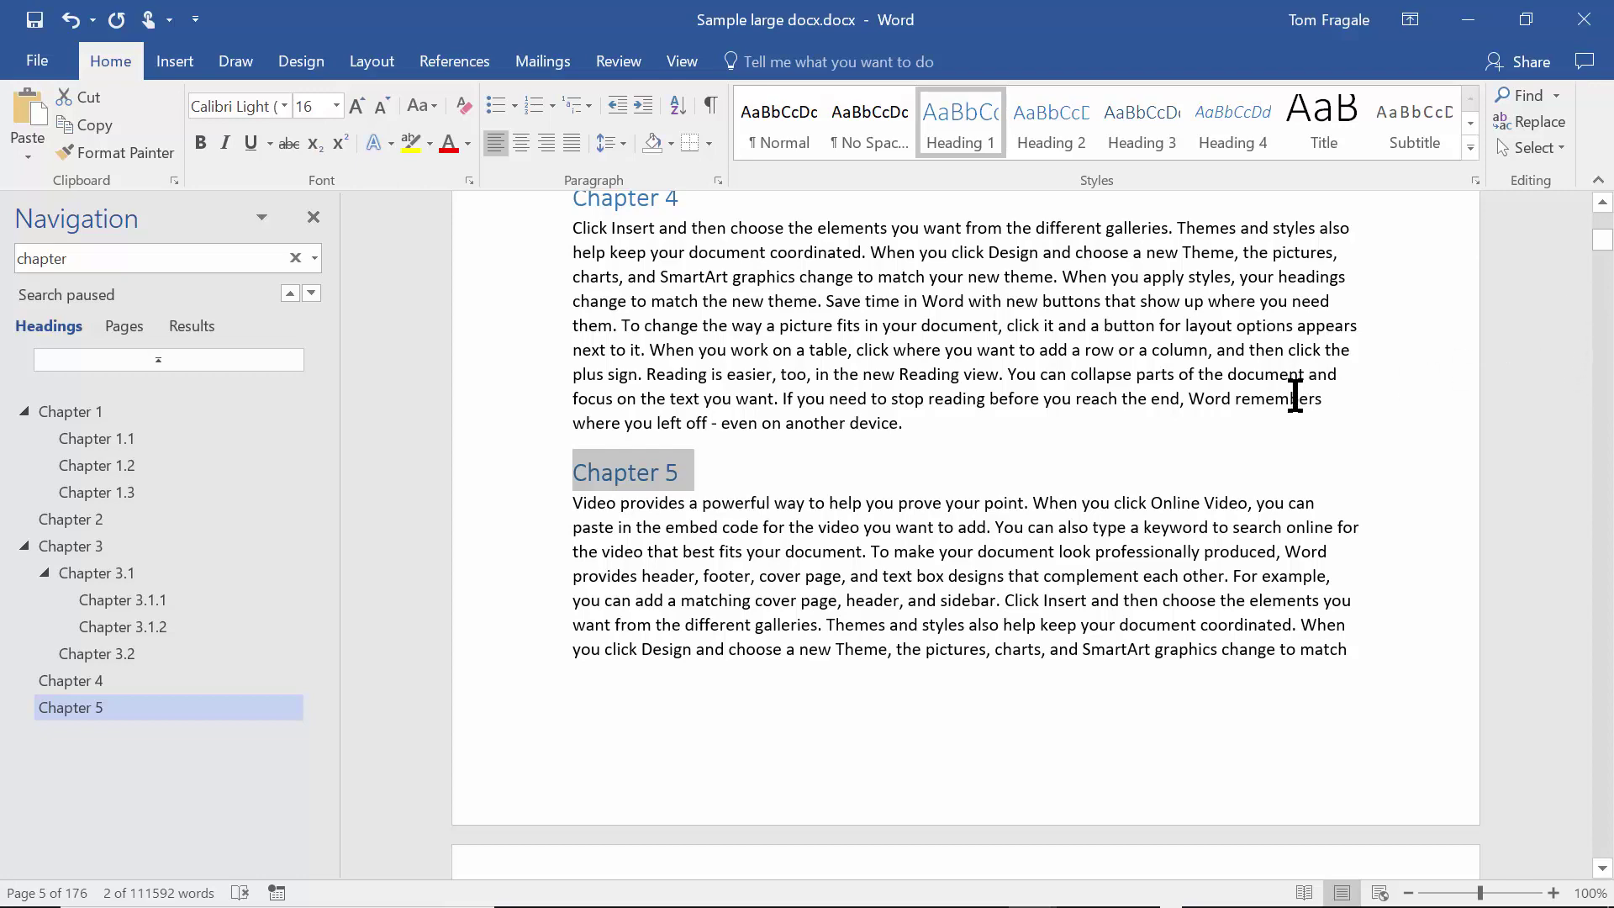
{"action": "left_click_drag", "start_coordinate": [1603, 248], "coordinate": [1597, 234]}
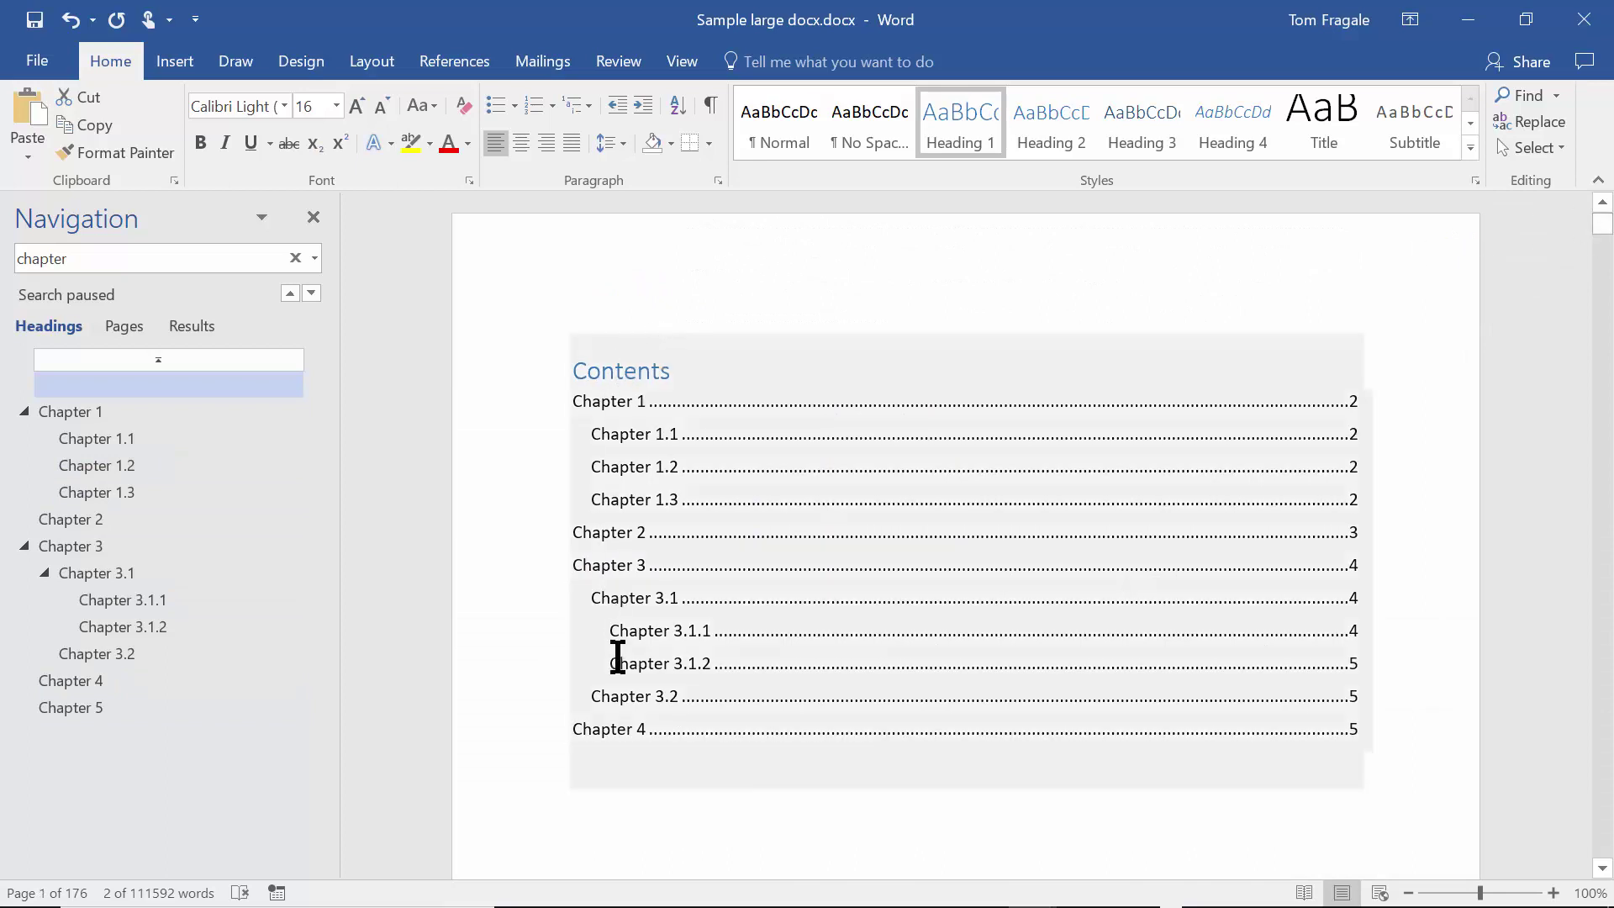
- Rebuild the entire table of contents so it lists Chapter 5 on page 5
{"action": "left_click", "coordinate": [689, 349]}
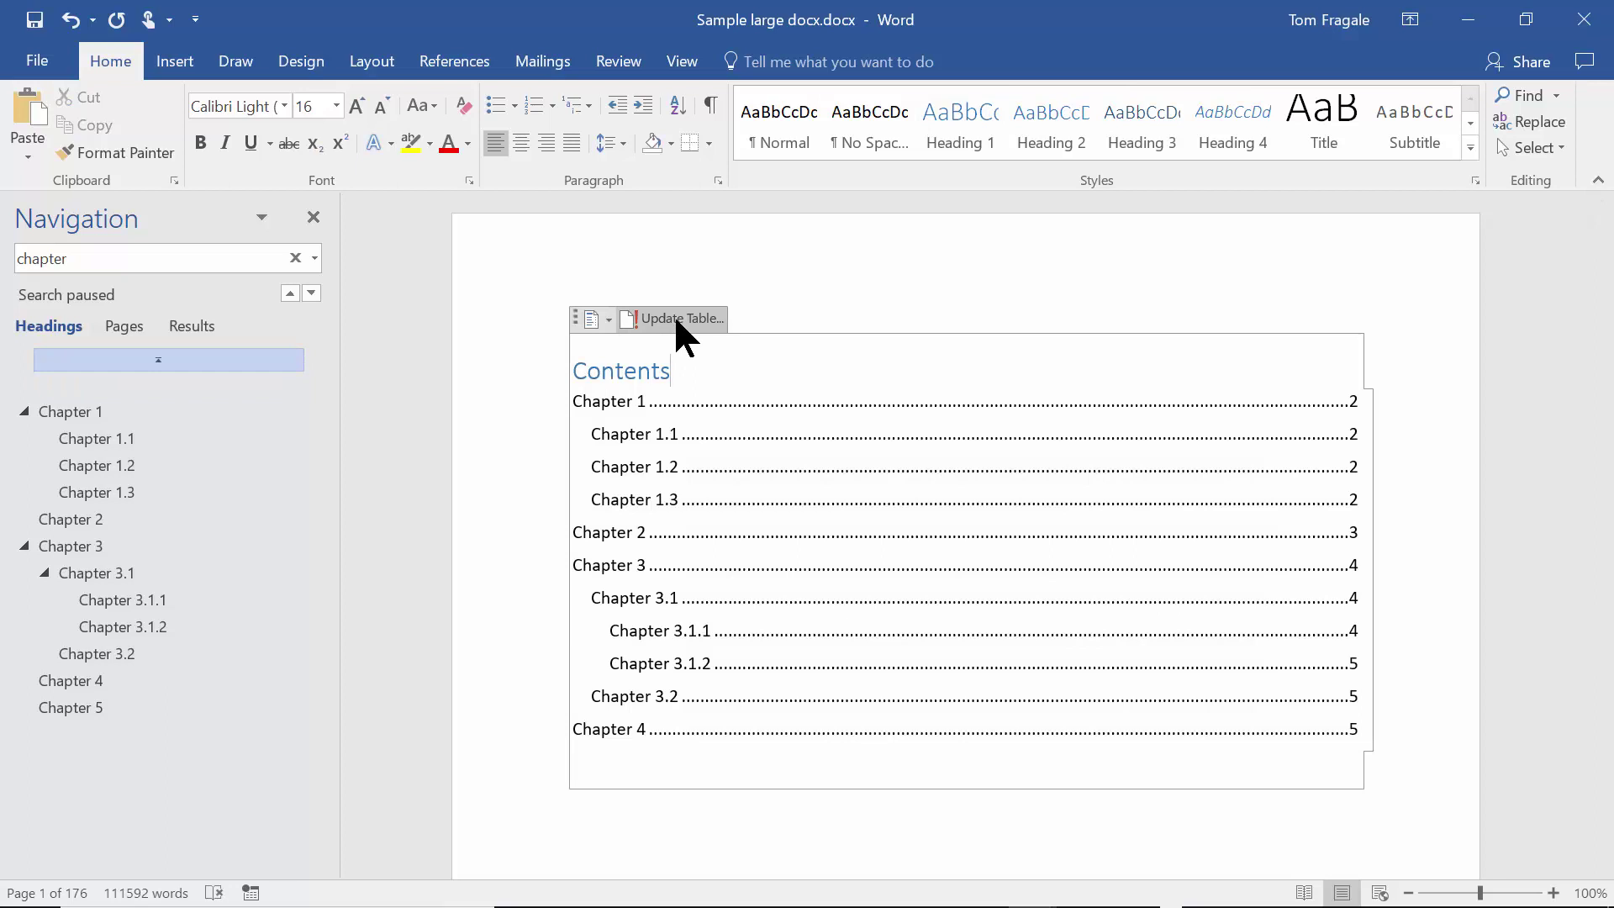
{"action": "left_click", "coordinate": [675, 320]}
{"action": "left_click", "coordinate": [685, 462]}
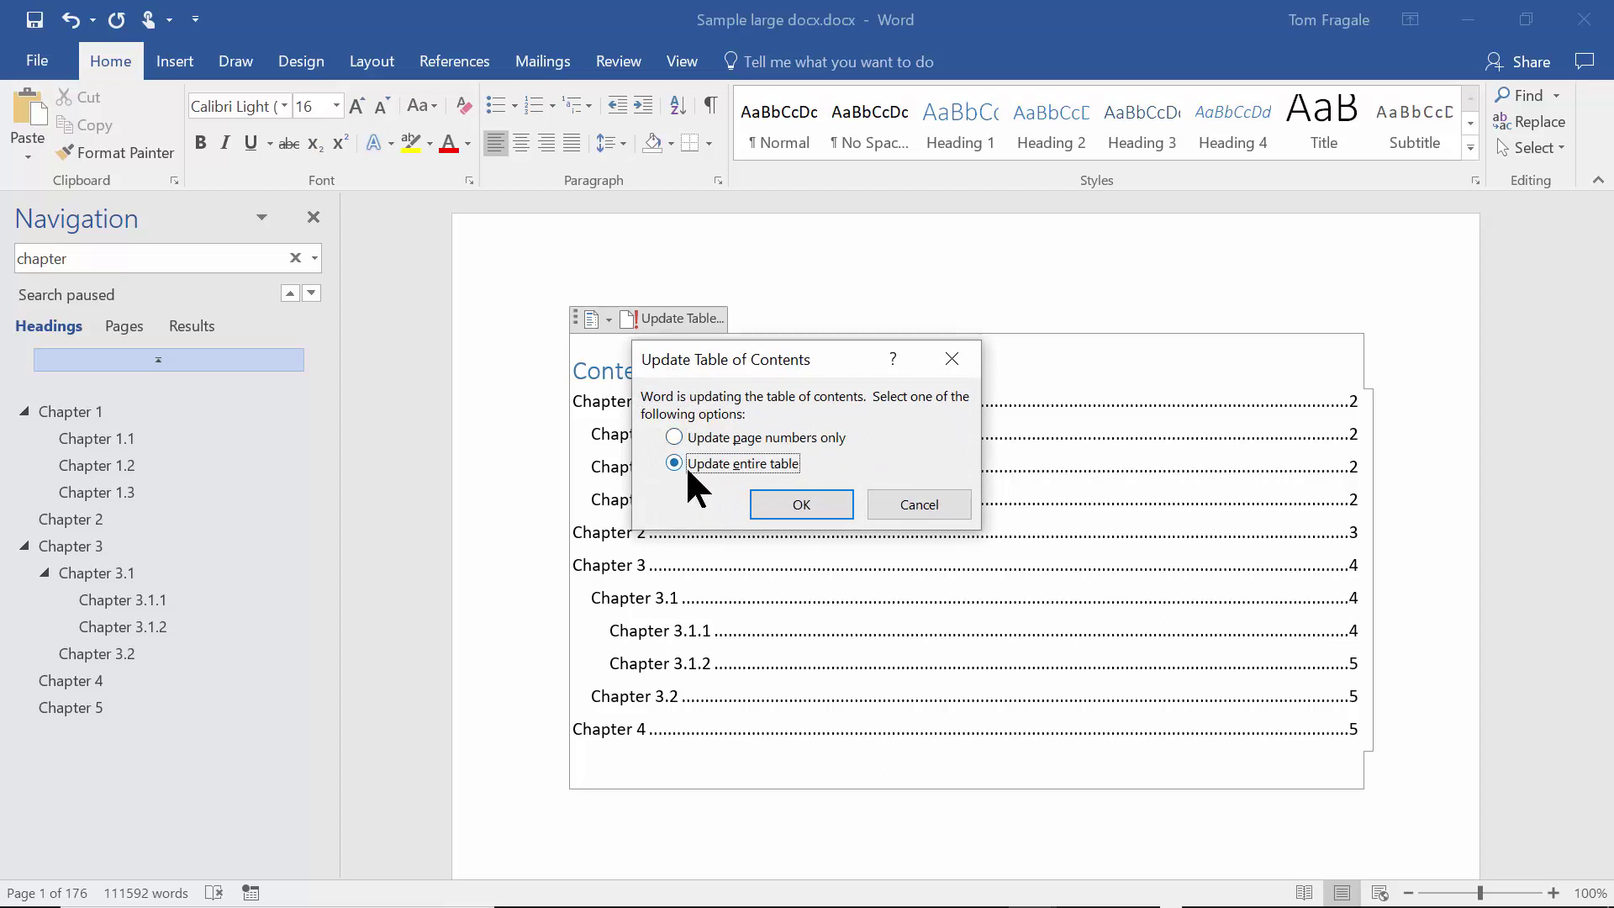
{"action": "left_click", "coordinate": [788, 499]}
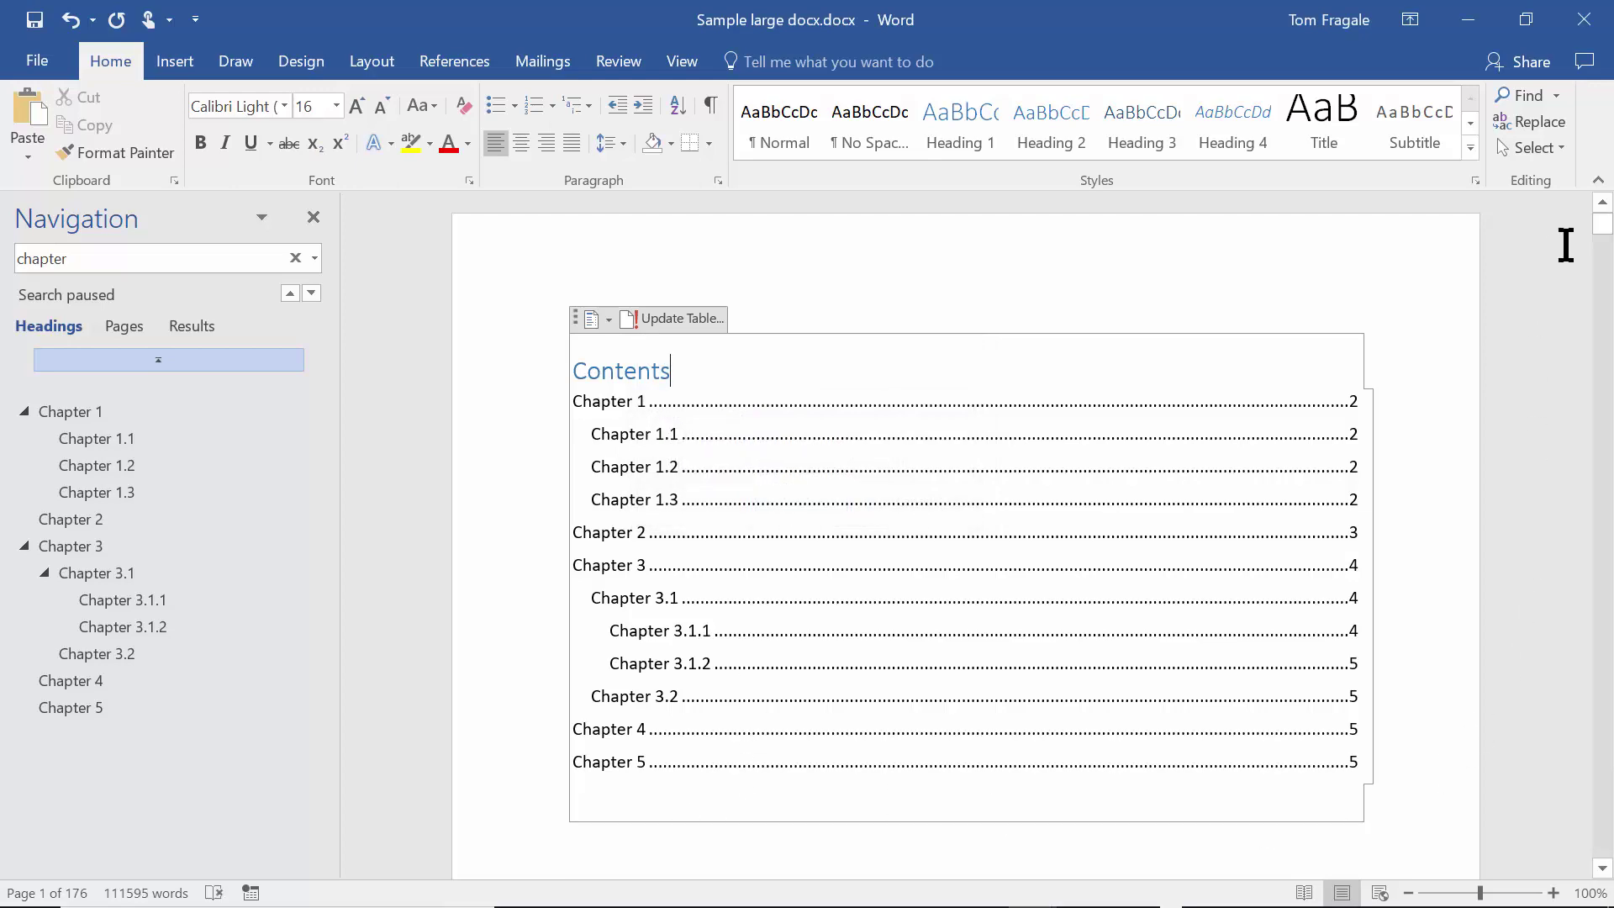
{"action": "left_click", "coordinate": [1598, 224]}
{"action": "left_click_drag", "start_coordinate": [1599, 223], "coordinate": [1601, 238]}
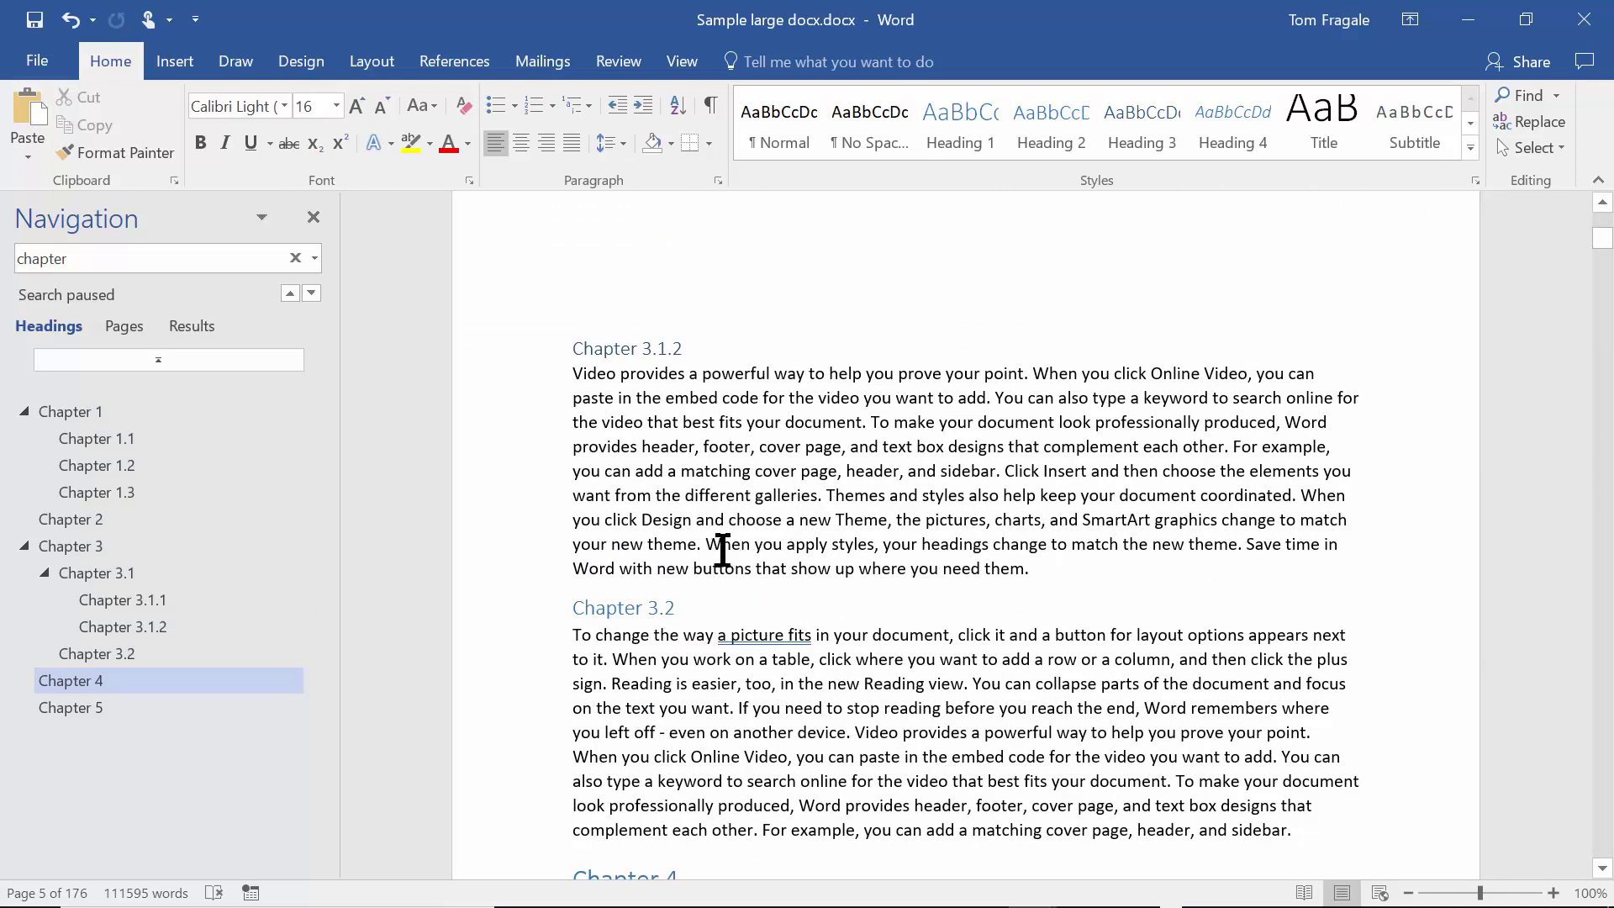
- Select the Chapter 3.1.2 heading, return to page 1, and preview the References Table of Contents gallery
{"action": "left_click_drag", "start_coordinate": [687, 348], "coordinate": [596, 351]}
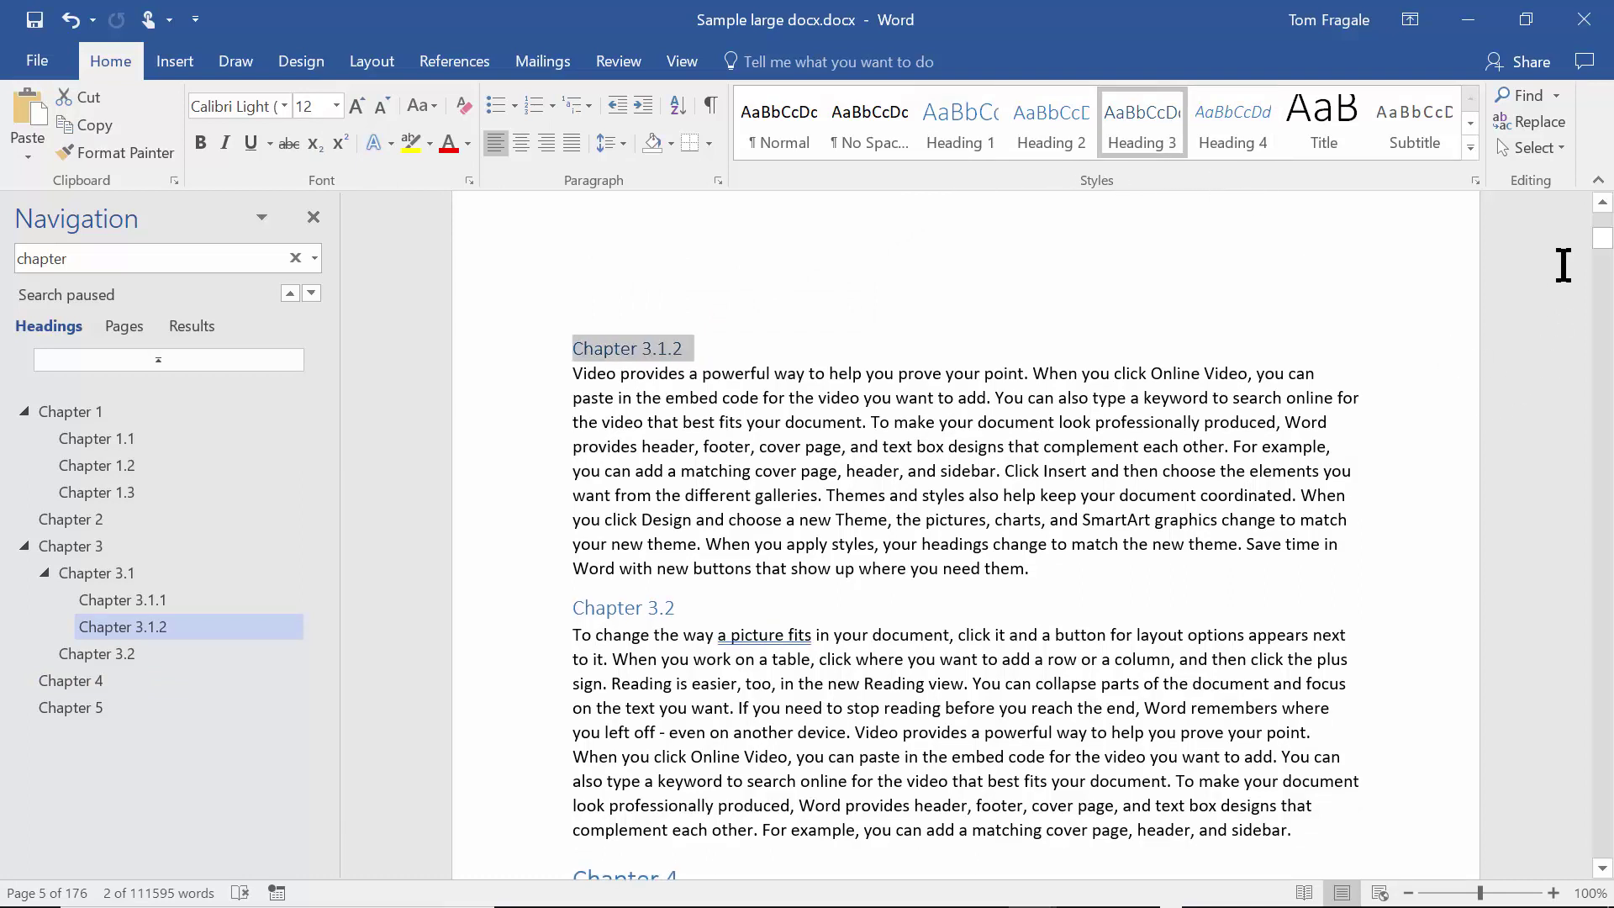
{"action": "left_click_drag", "start_coordinate": [1601, 237], "coordinate": [1606, 217]}
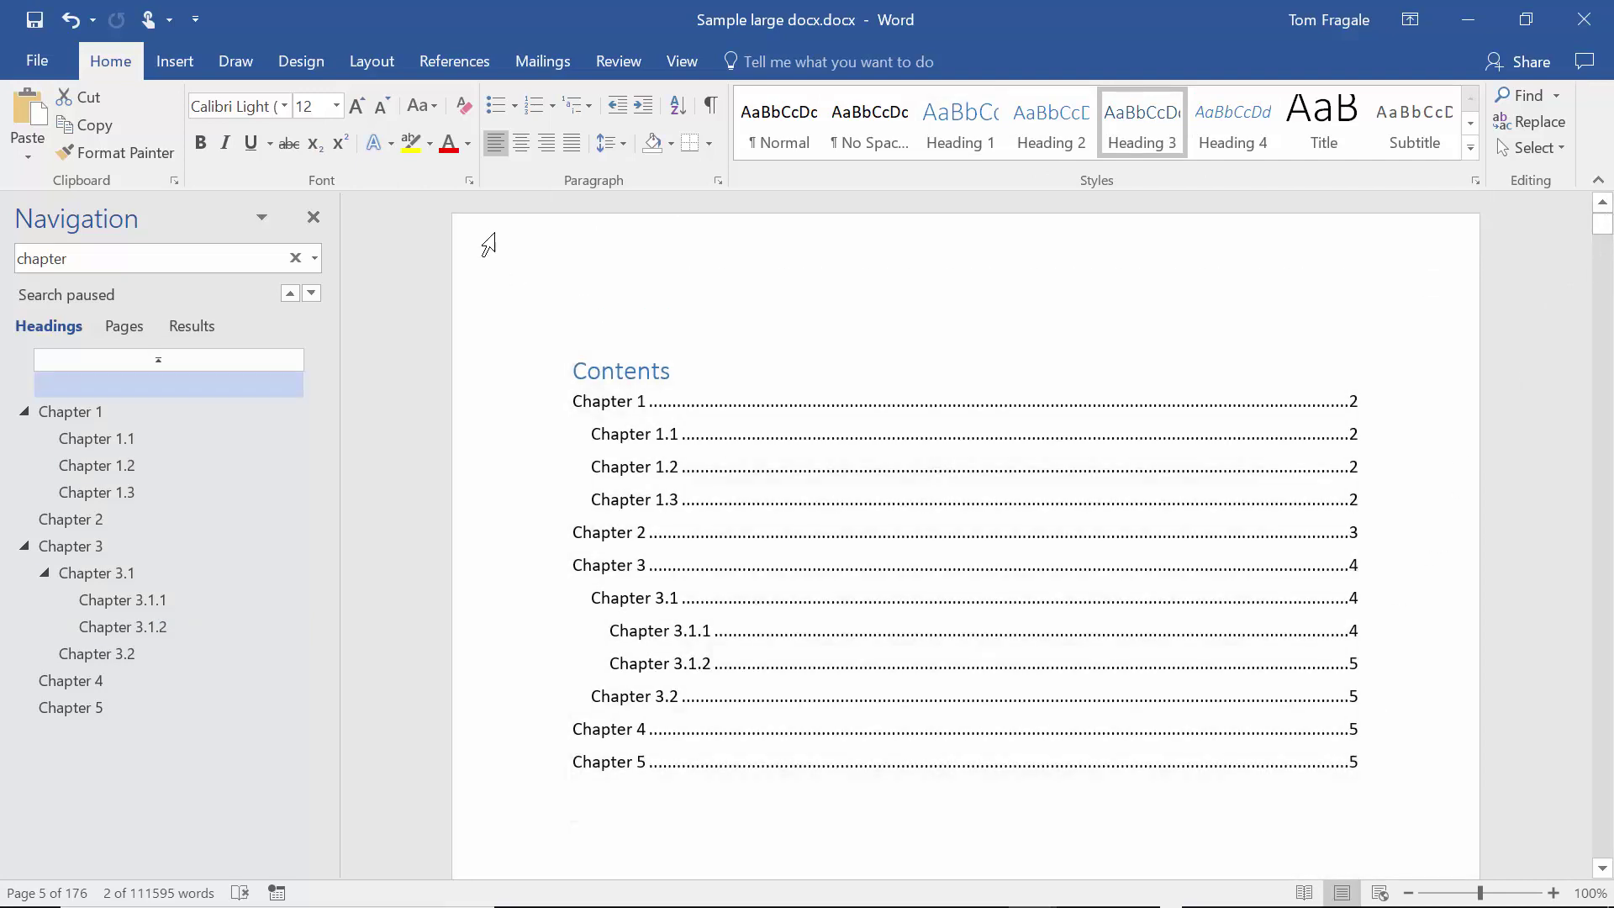
{"action": "left_click", "coordinate": [459, 64]}
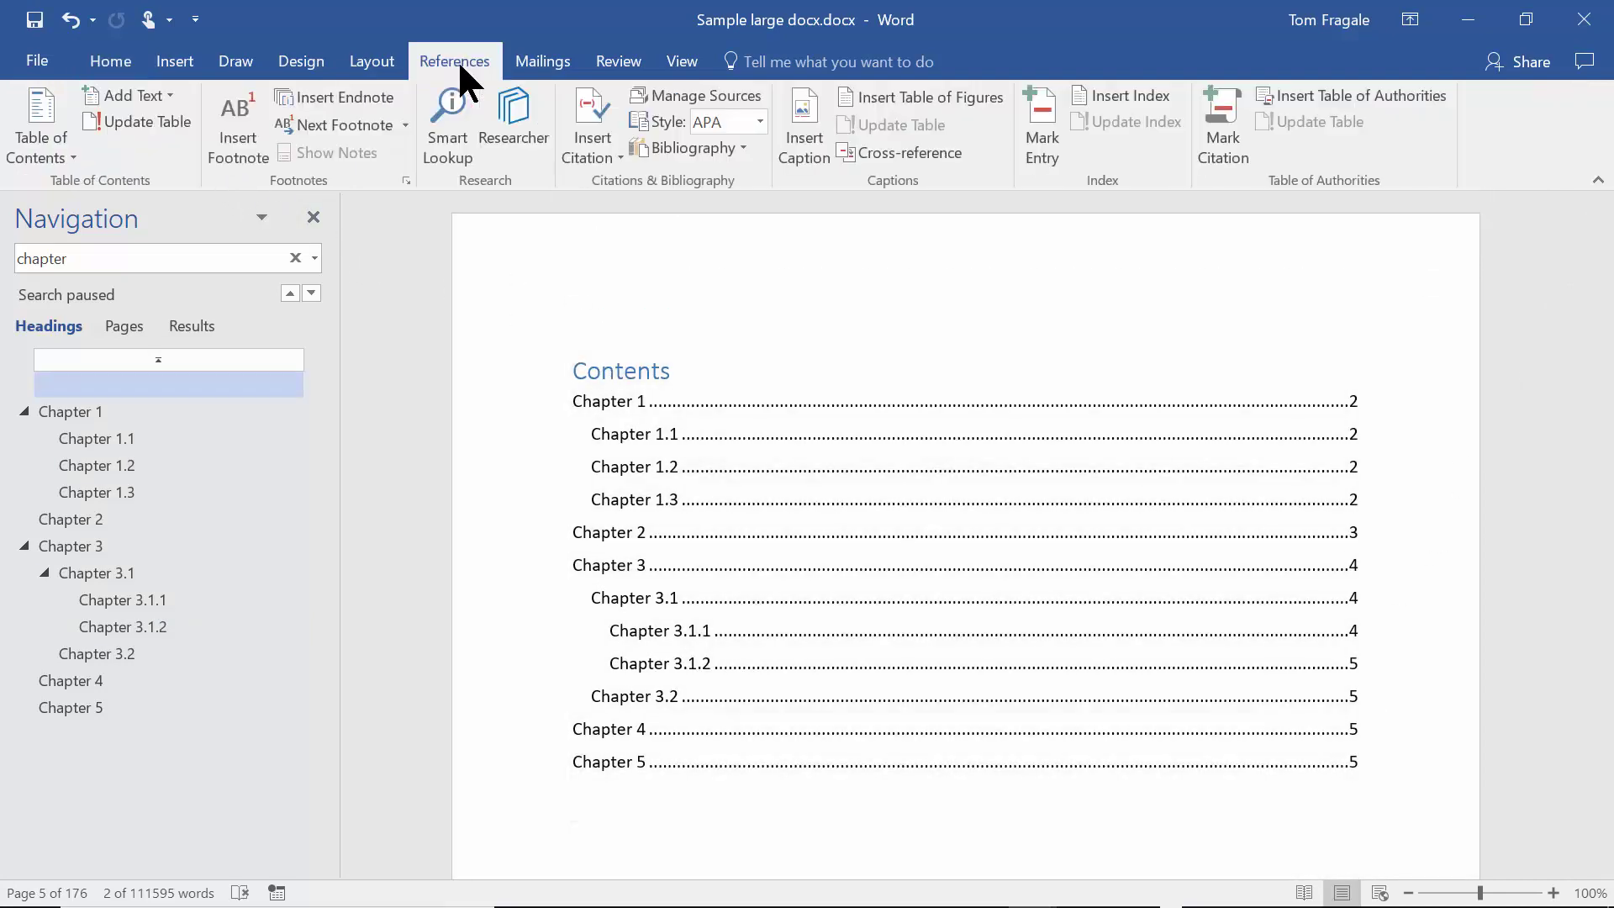
{"action": "left_click", "coordinate": [54, 150]}
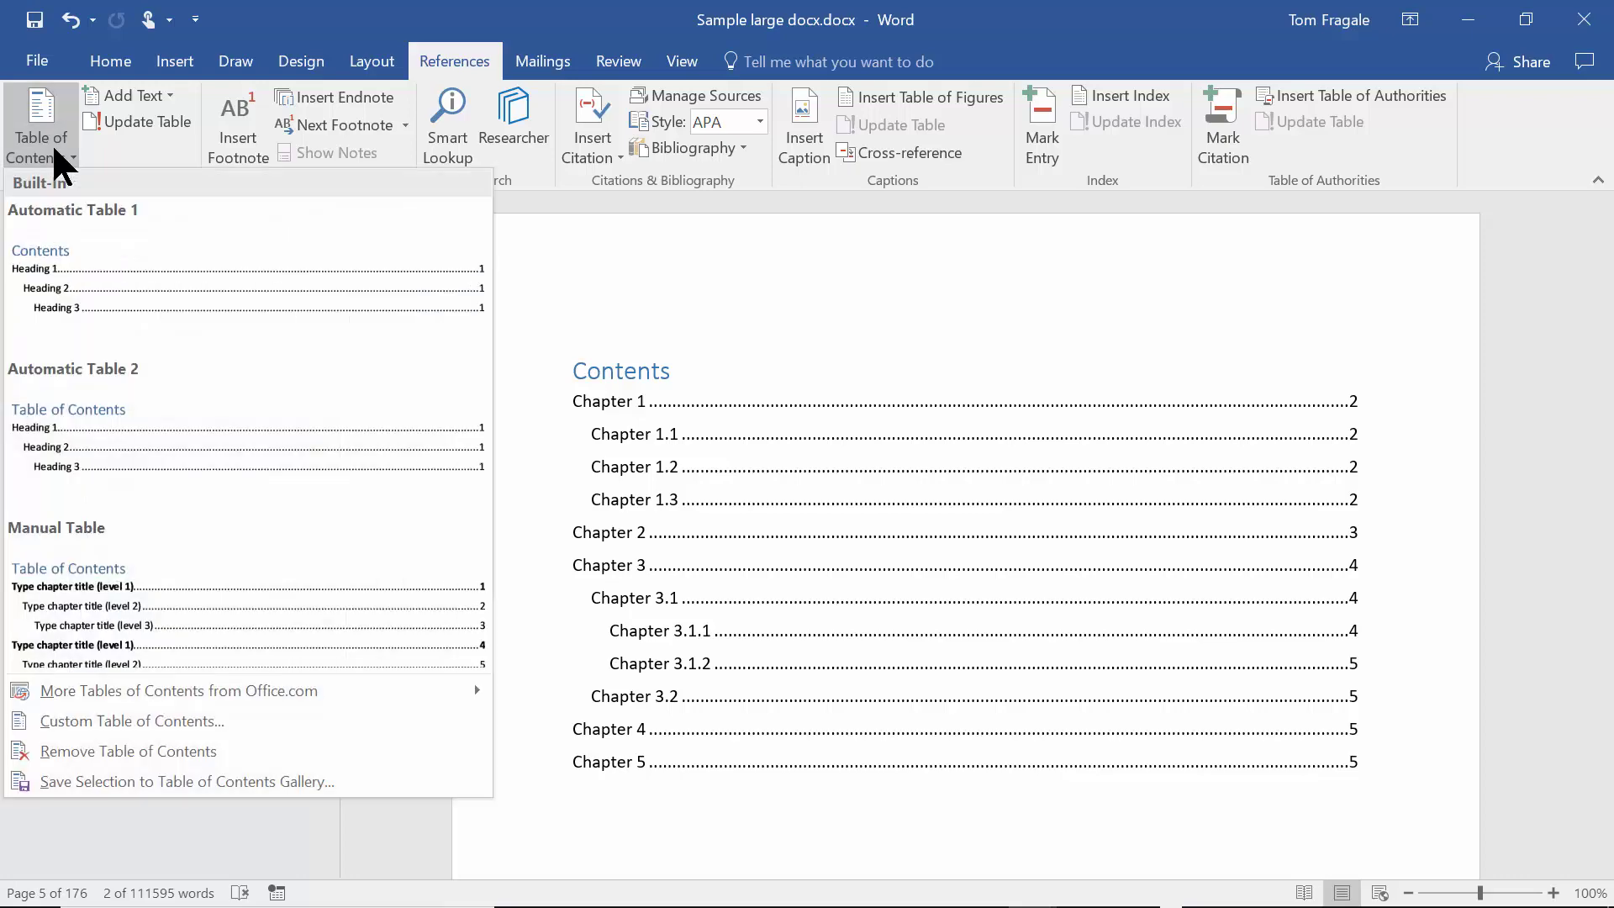
{"action": "left_click", "coordinate": [132, 153]}
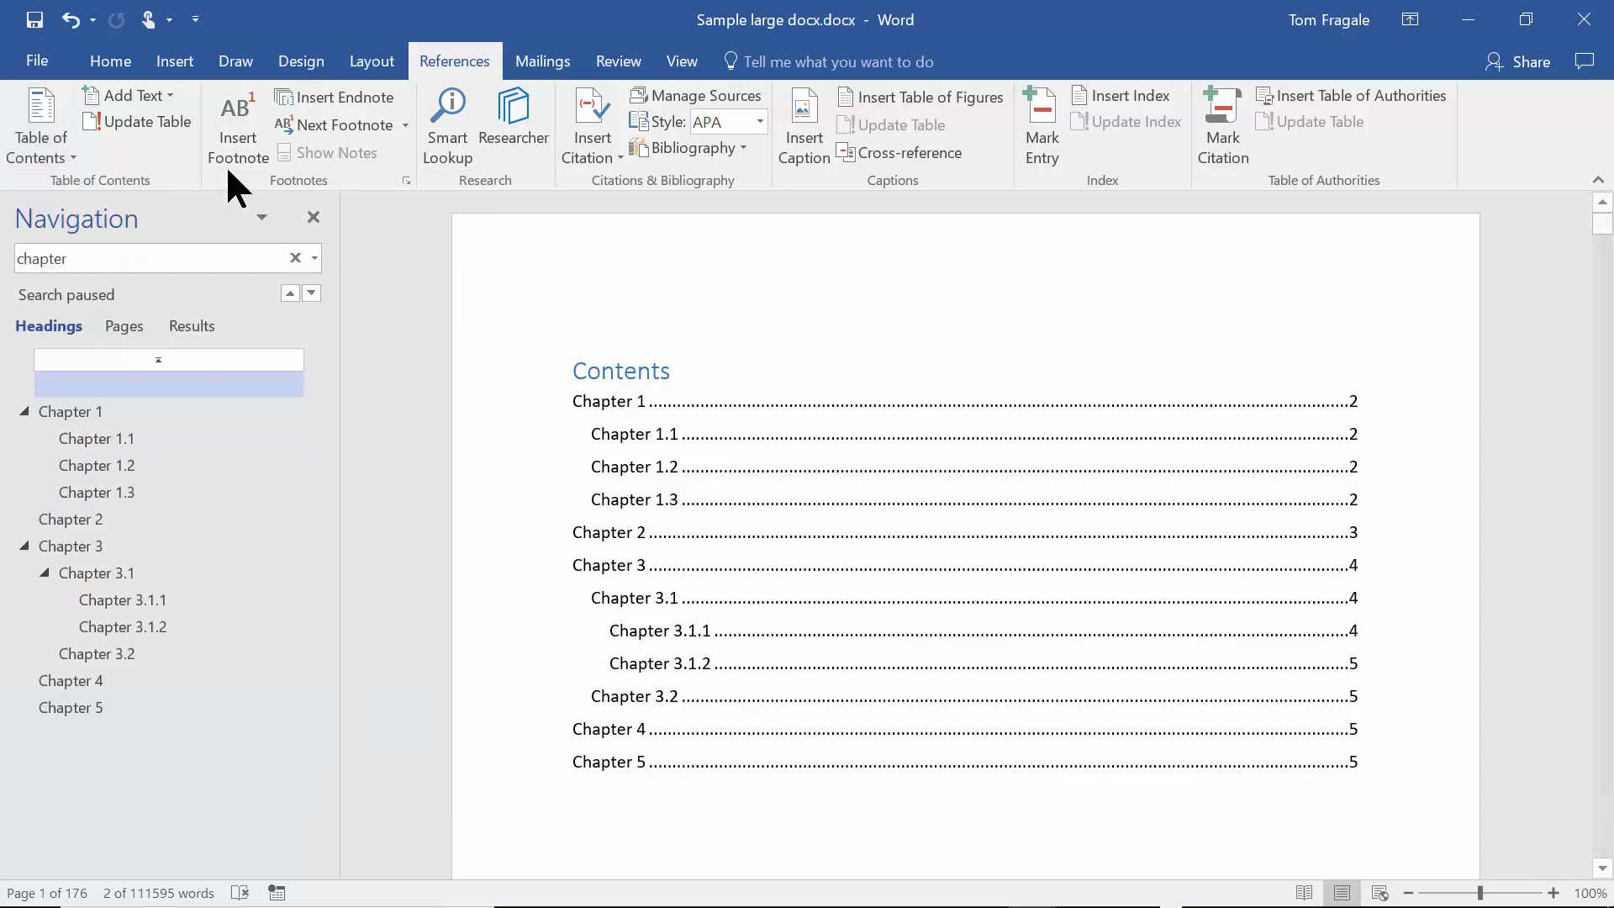